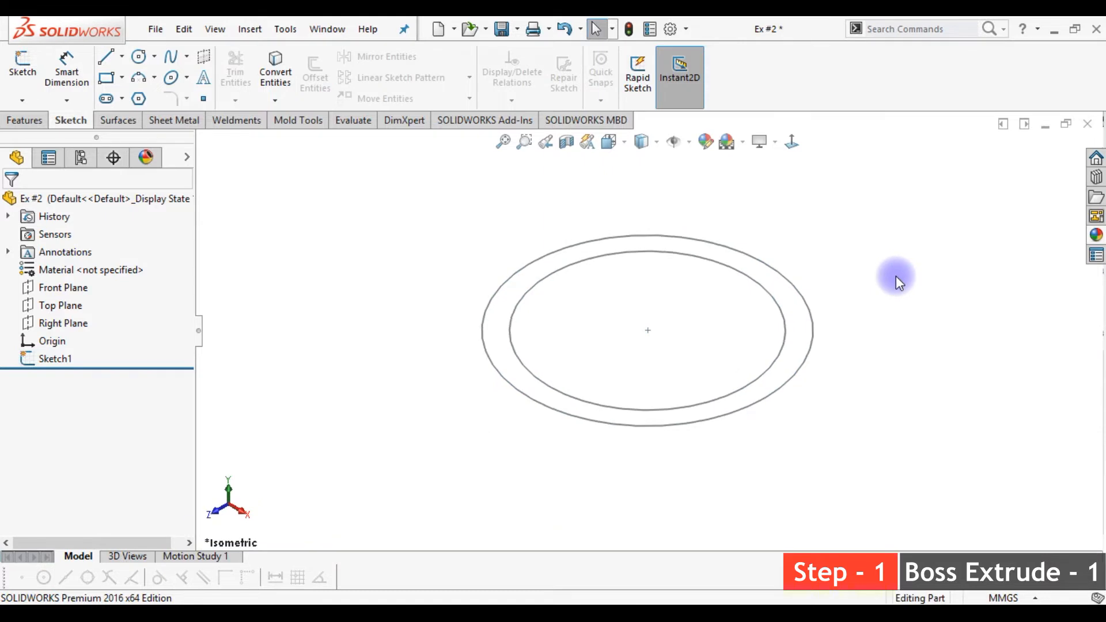
Step: Extrude the ring between the two concentric circles as a 20 mm boss, using the Mid Plane end condition
click(24, 120)
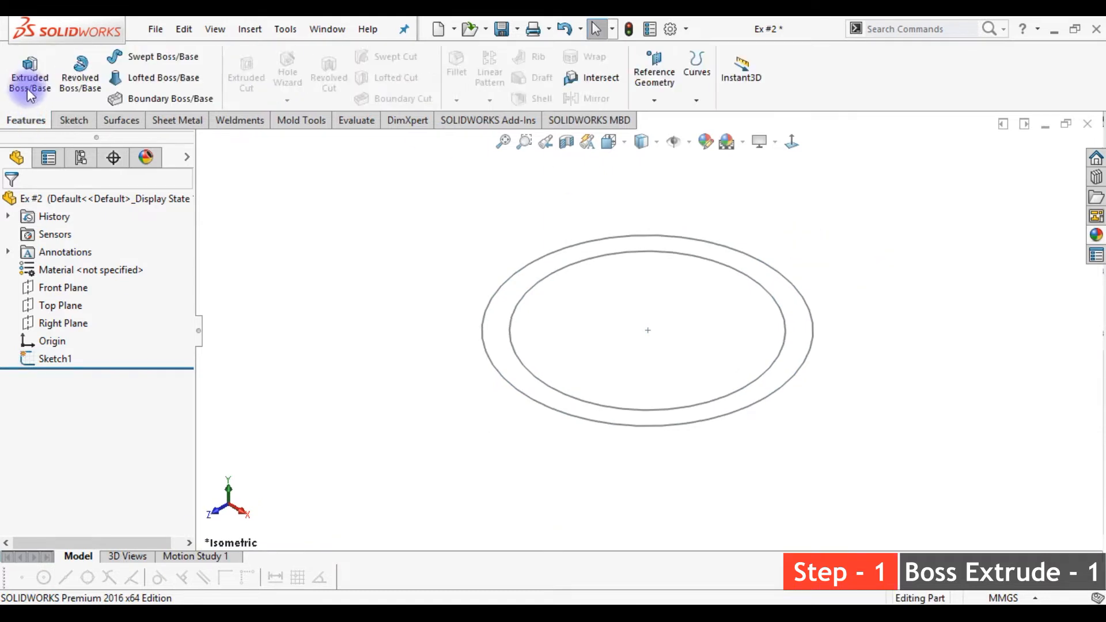
click(32, 80)
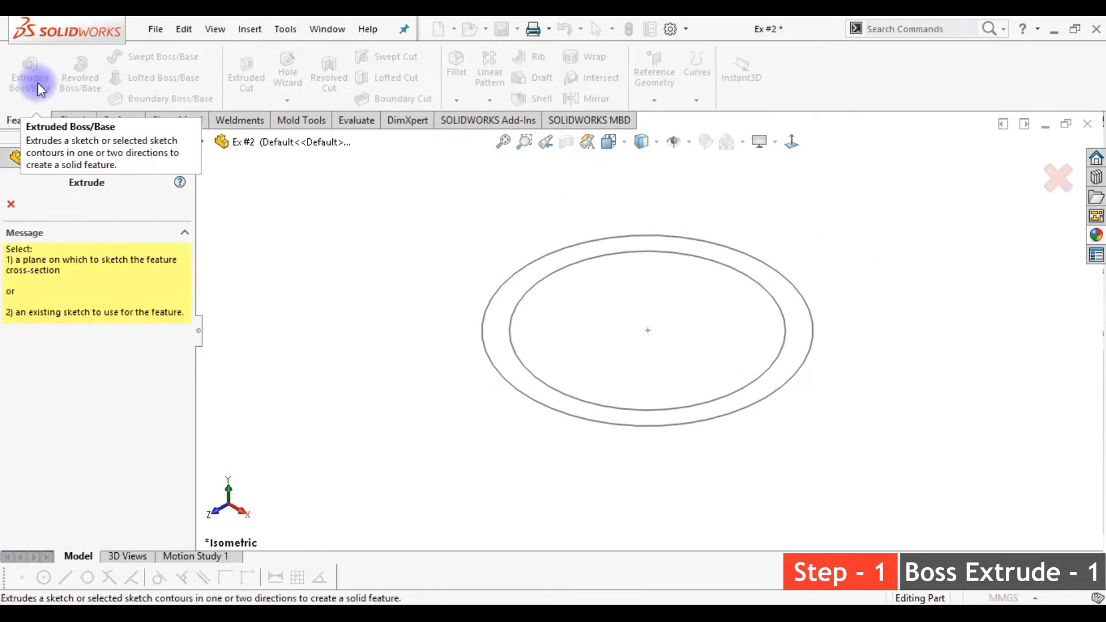
click(492, 370)
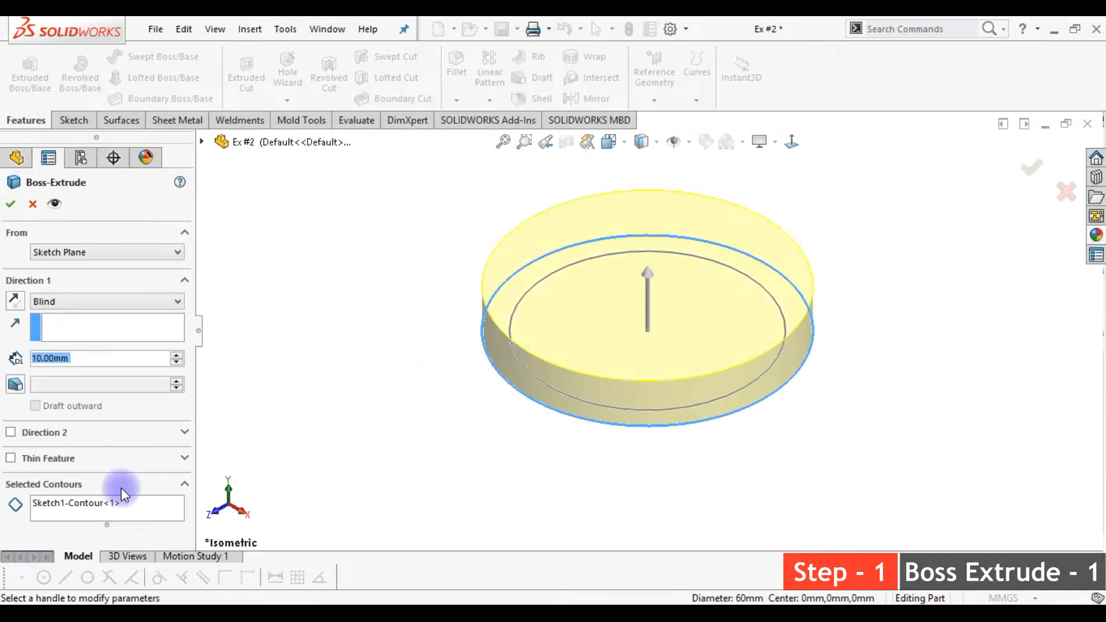
right_click(131, 510)
click(167, 526)
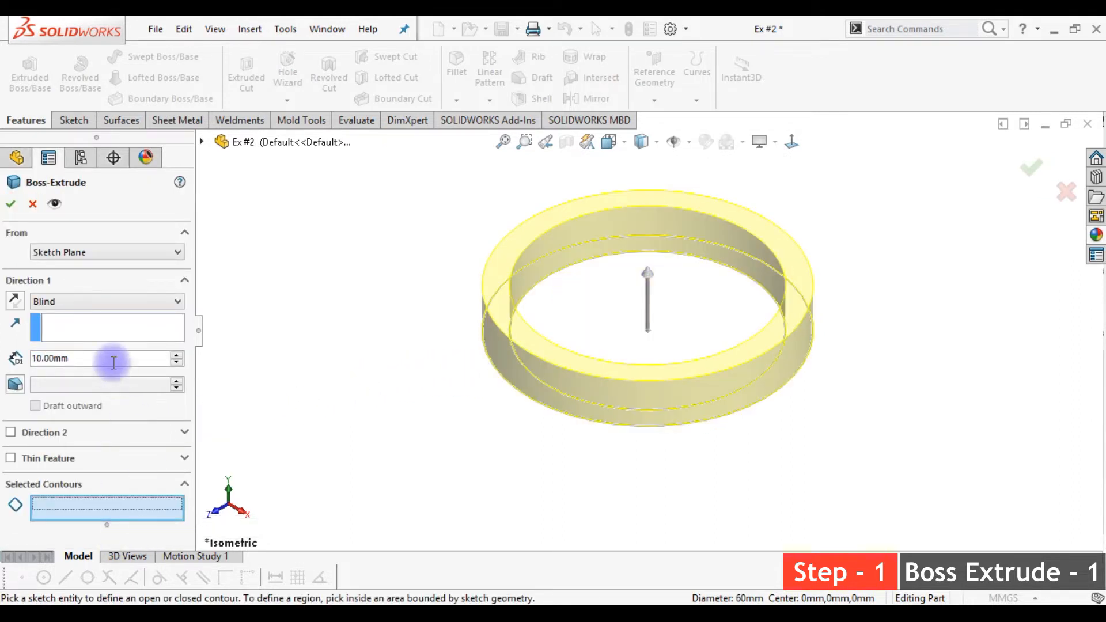
click(110, 302)
click(98, 368)
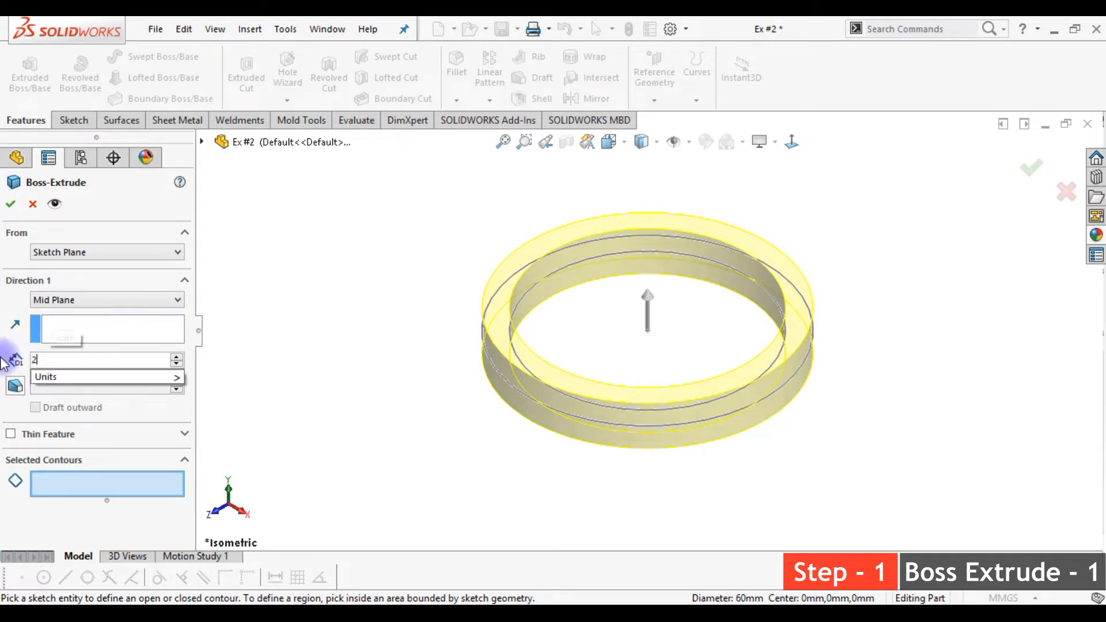
key(Return)
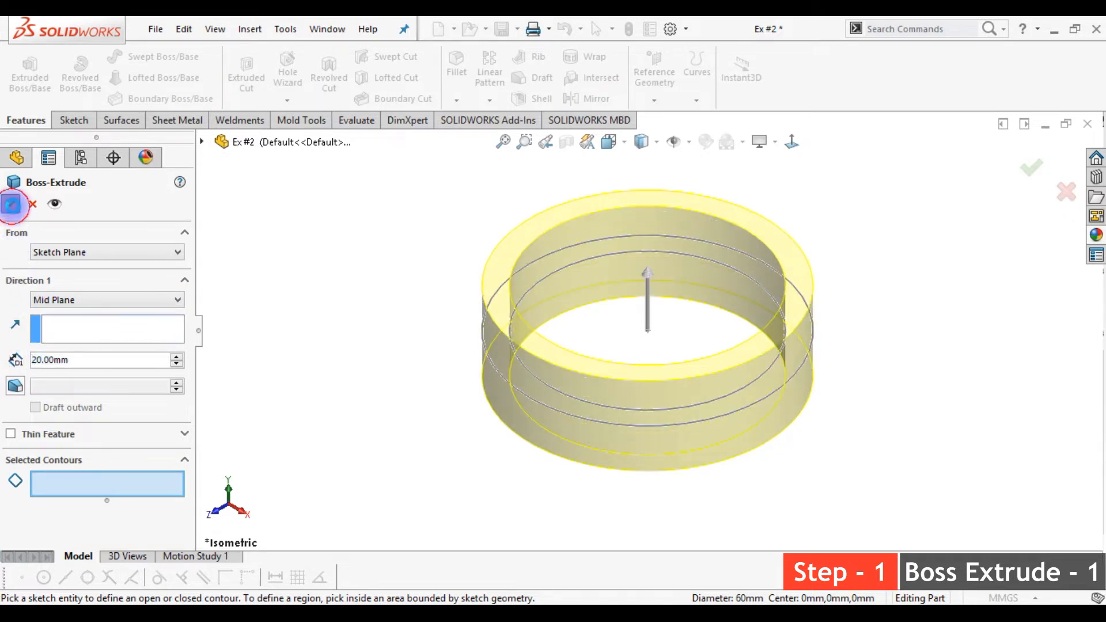
click(12, 207)
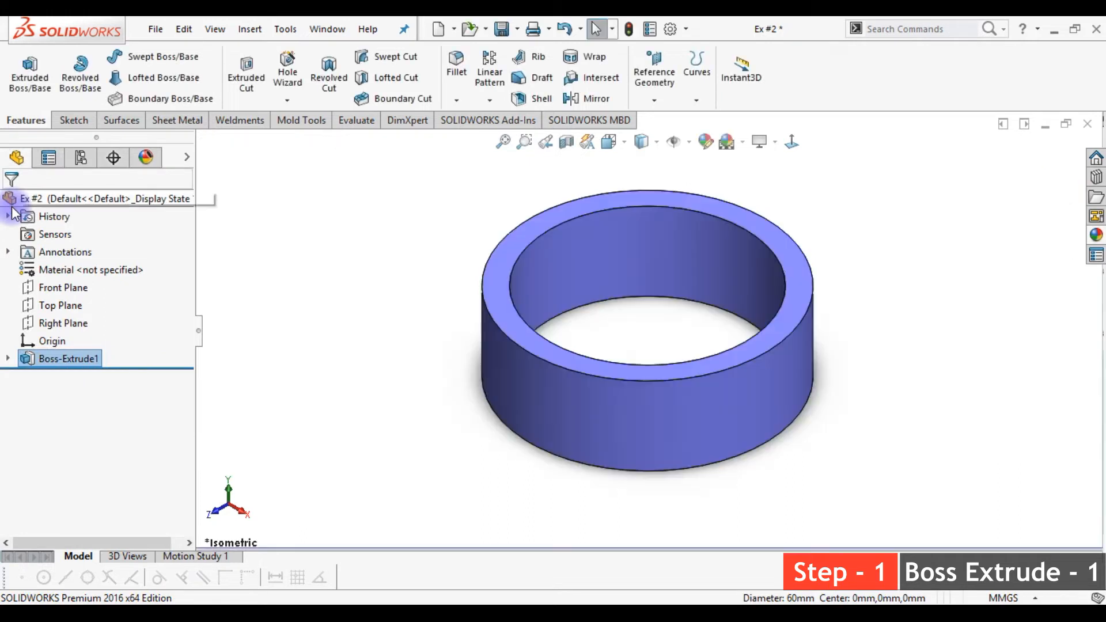
click(334, 301)
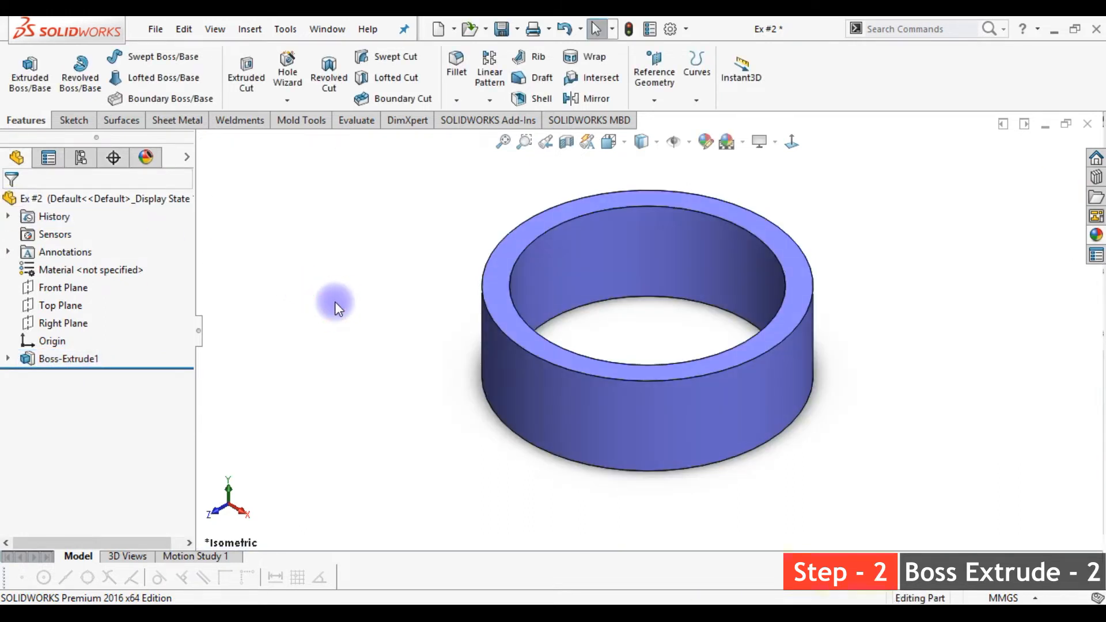
Step: Start a new sketch on the Top Plane and view it face-on
click(53, 305)
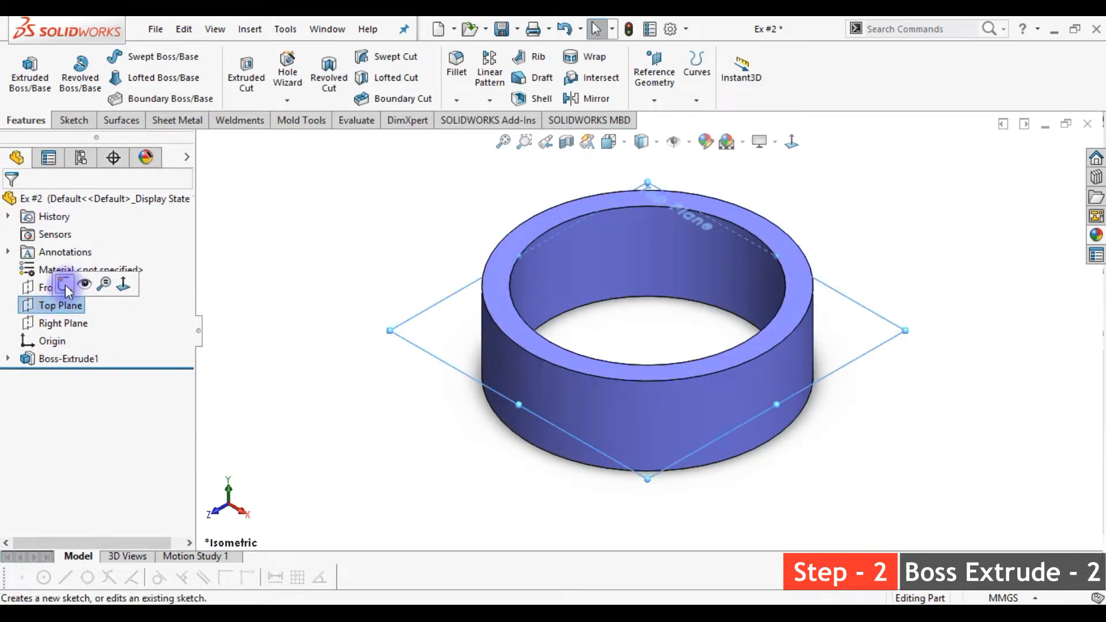
click(64, 285)
click(793, 142)
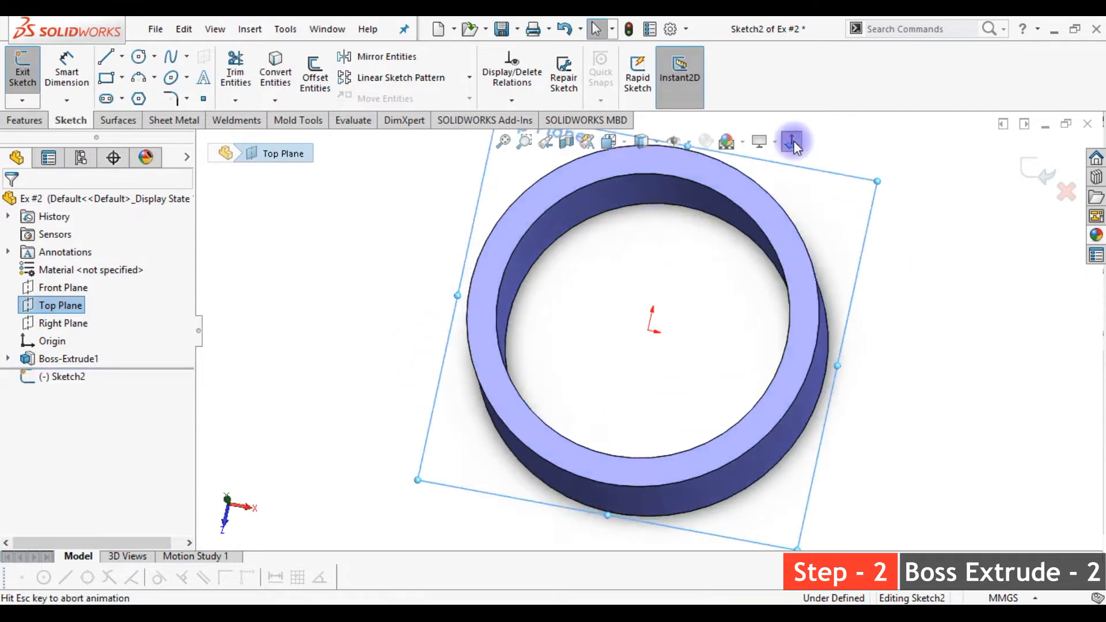
click(586, 337)
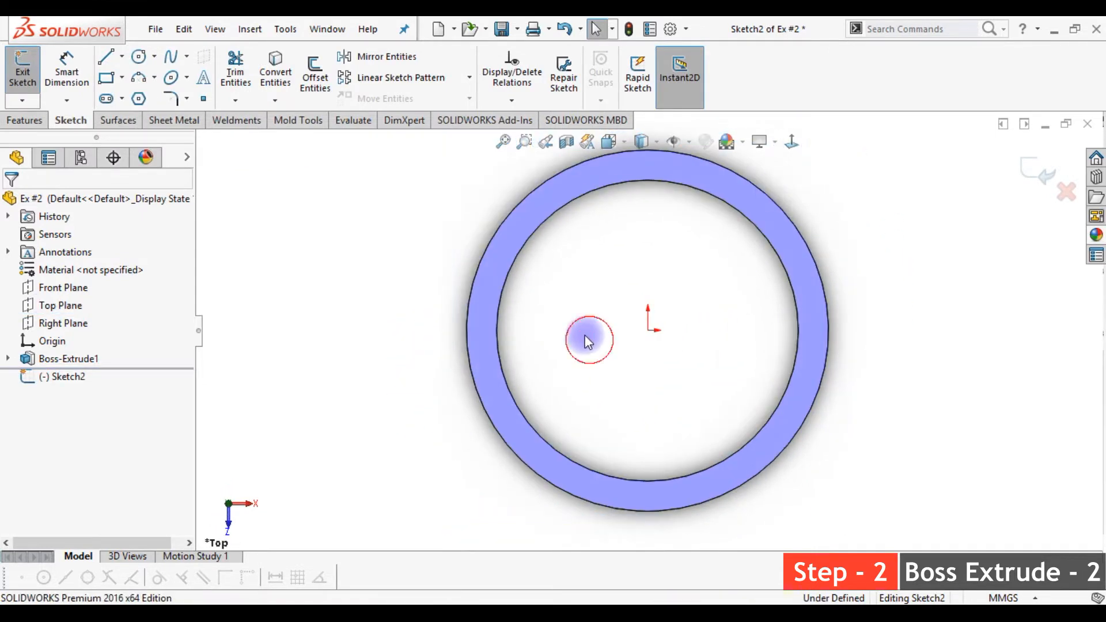
Step: Sketch two concentric circles of about 10 mm and 19 mm diameter just outside the ring on its negative X side
click(139, 57)
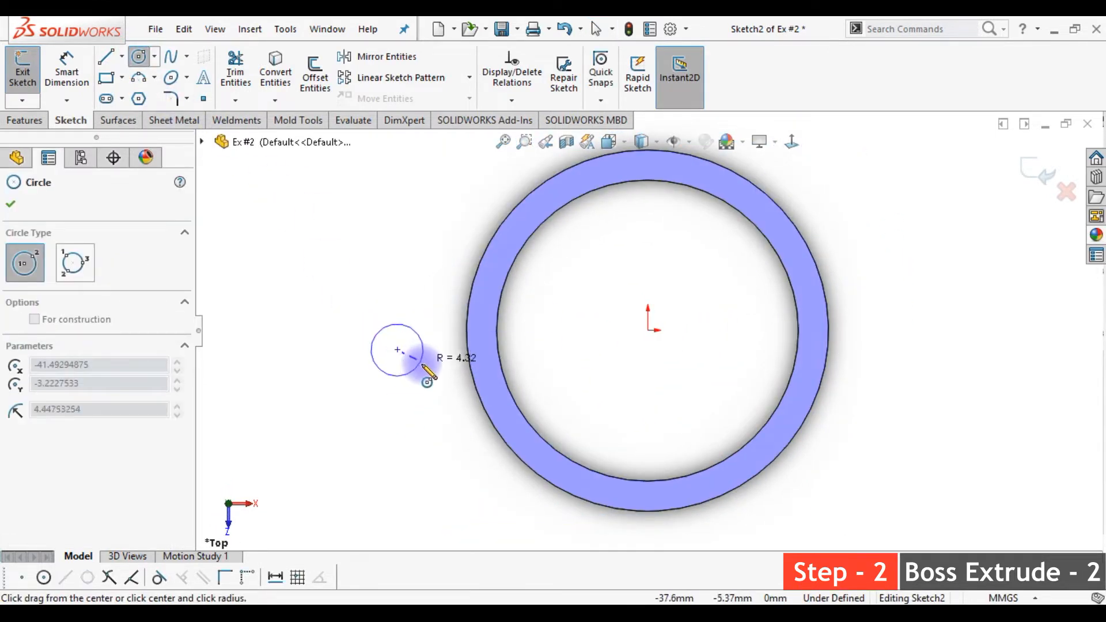
click(423, 365)
click(398, 350)
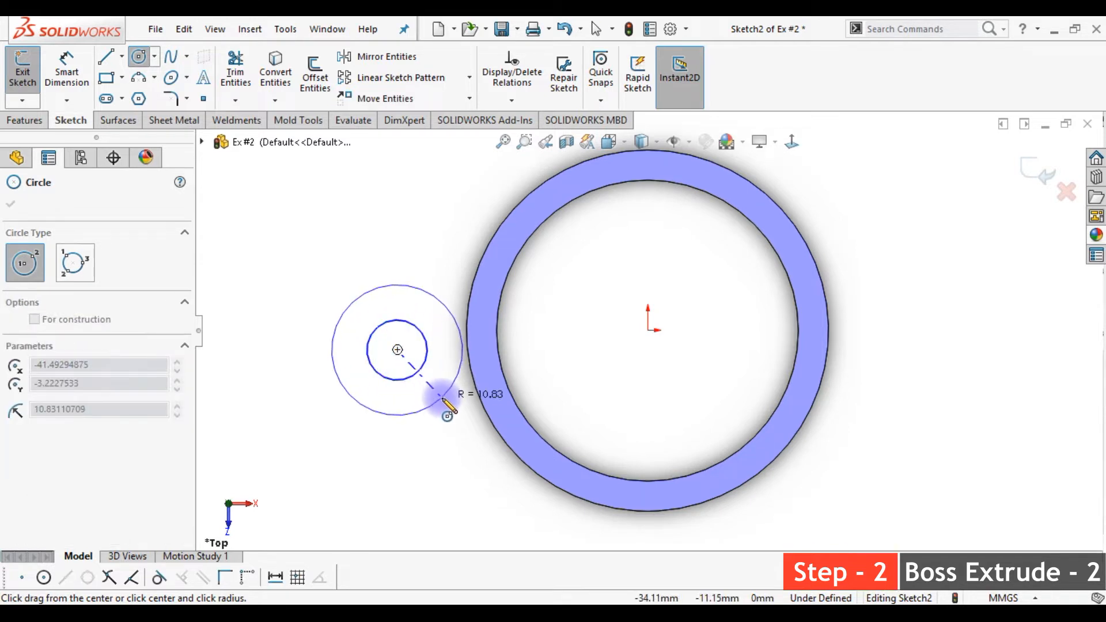
click(443, 411)
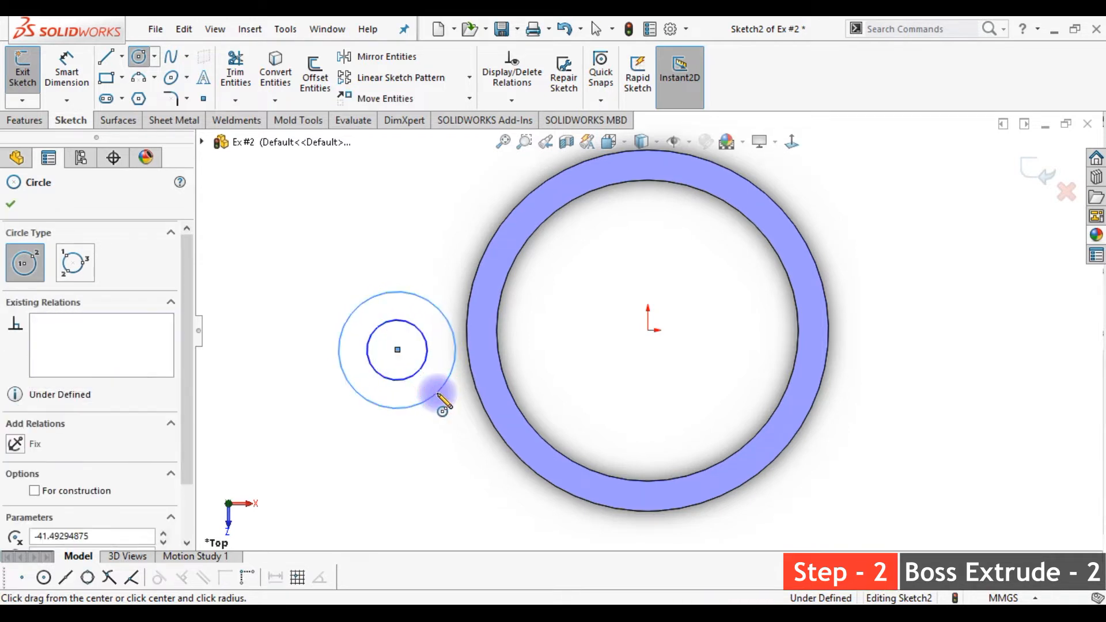
Step: Draw a construction circle of about 83 mm diameter centred on the origin and passing through the small circles' centre
click(648, 330)
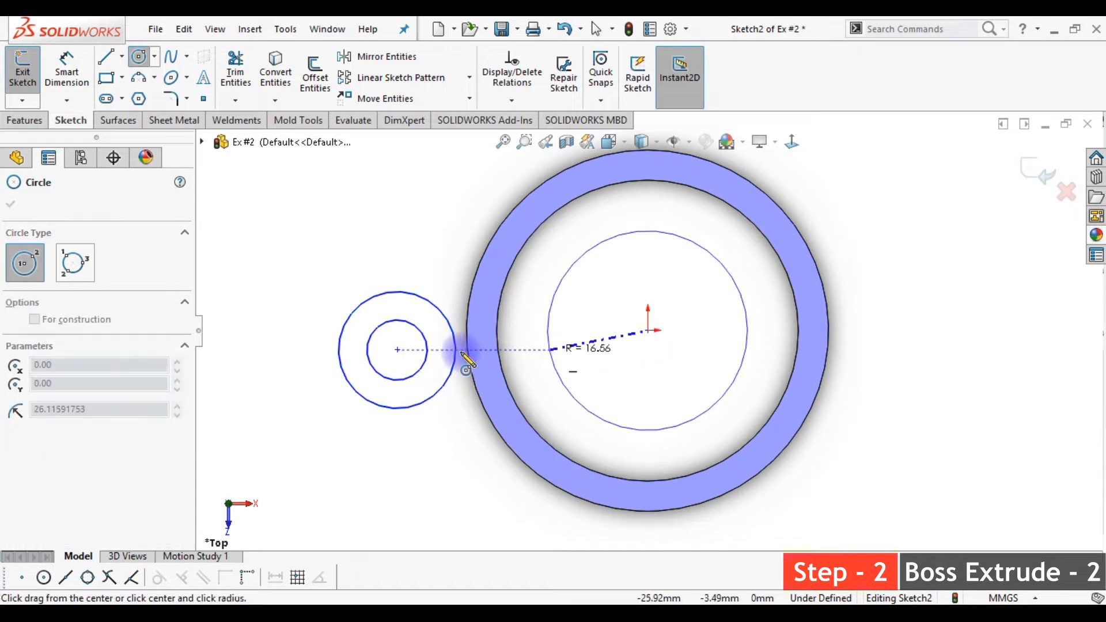
click(398, 350)
key(Escape)
click(424, 440)
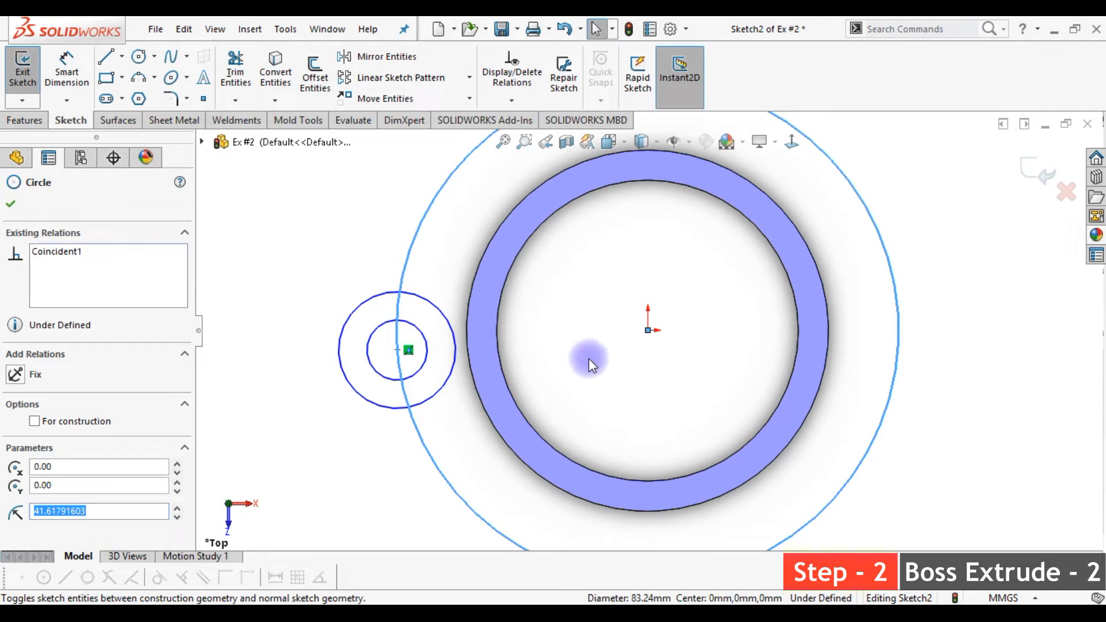
click(589, 358)
key(f)
Step: Dimension the construction circle's diameter to 75 mm
right_drag(437, 377, 465, 480)
click(491, 480)
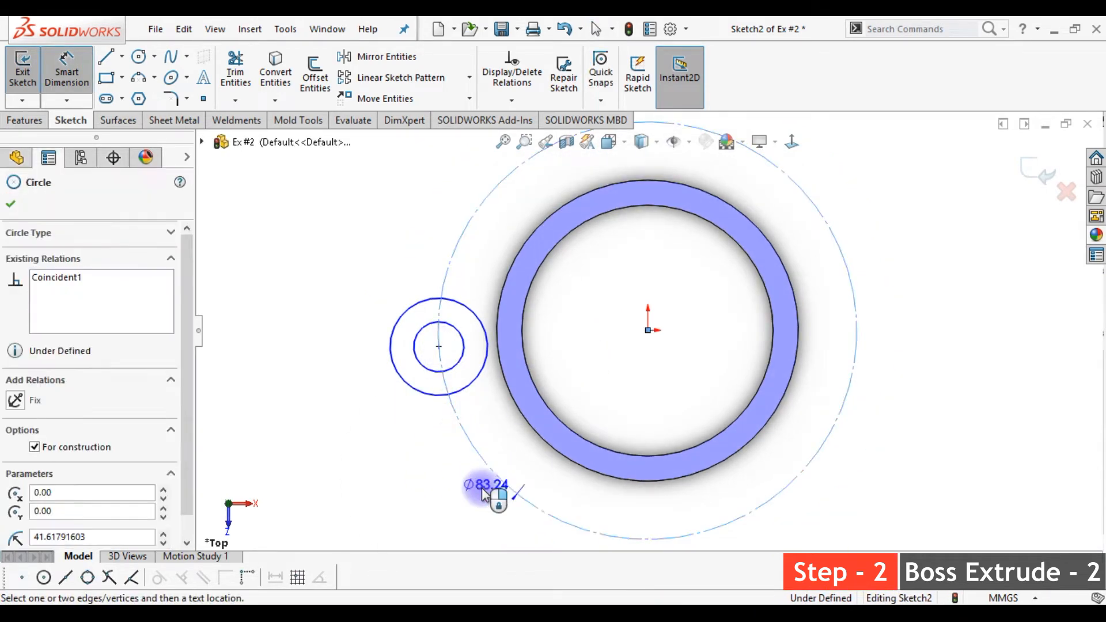
click(452, 519)
text(75)
key(Return)
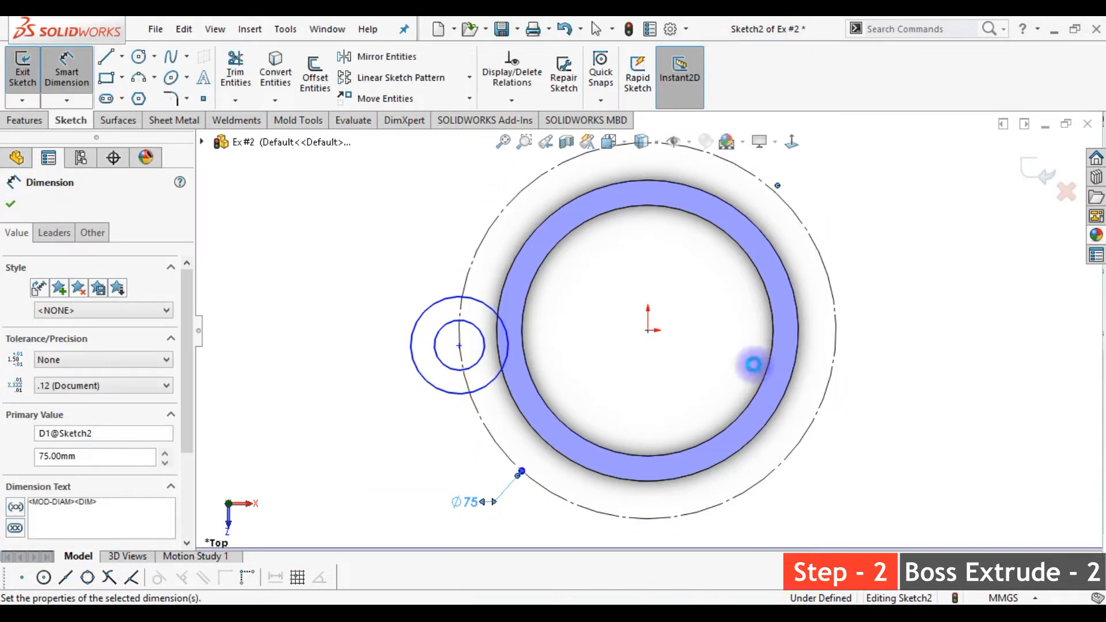
Step: Dimension the small concentric circles, giving the outer one a 16 mm diameter and the inner one 10 mm
click(438, 391)
click(377, 436)
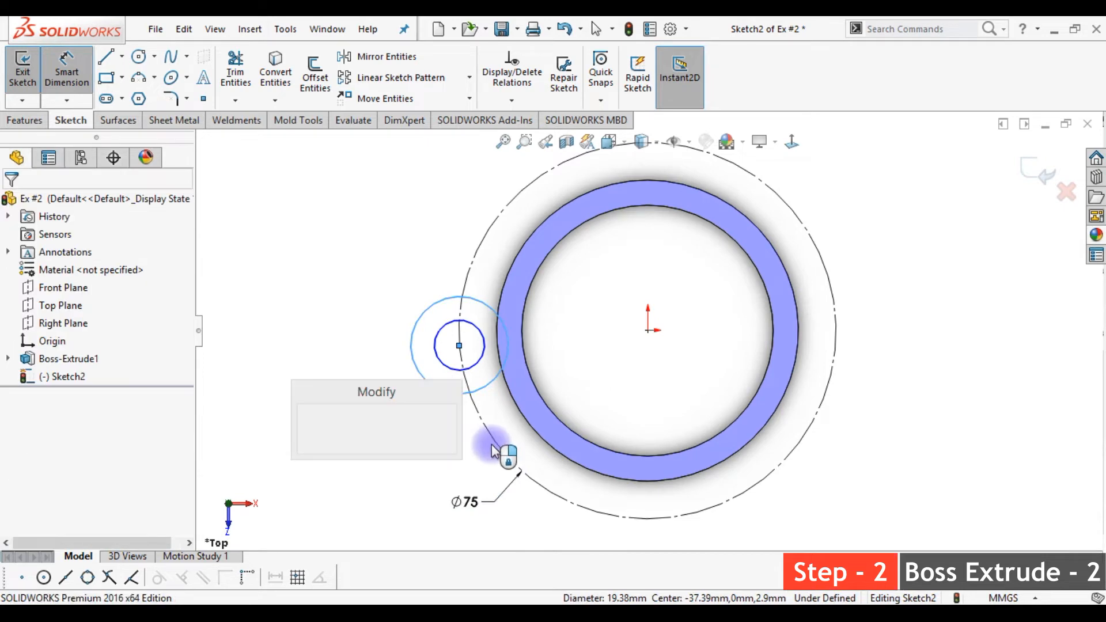
key(Return)
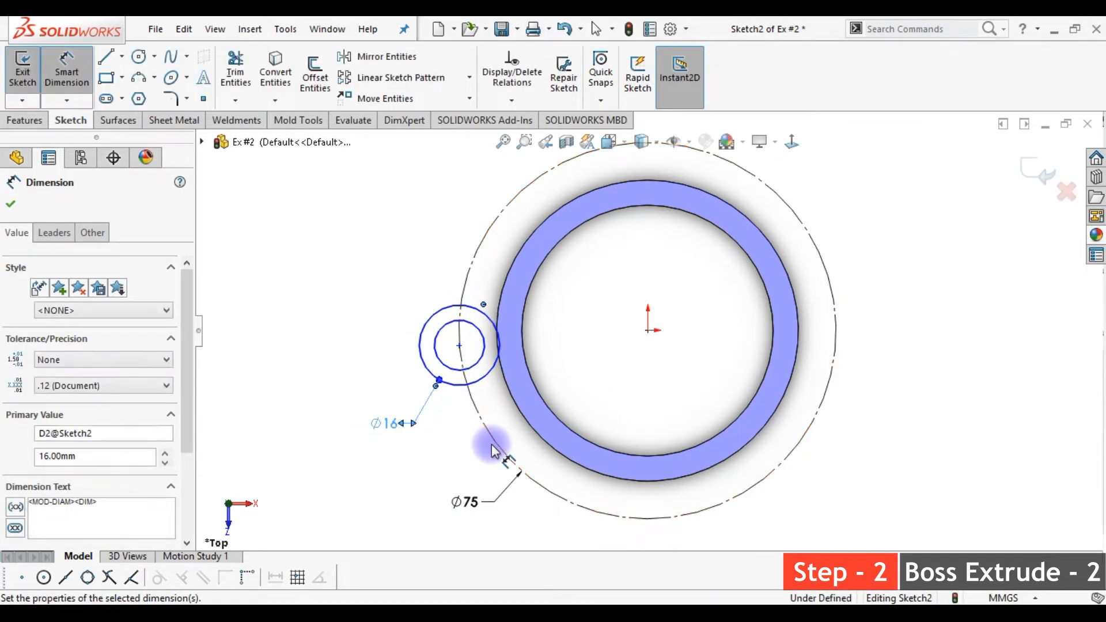
click(452, 324)
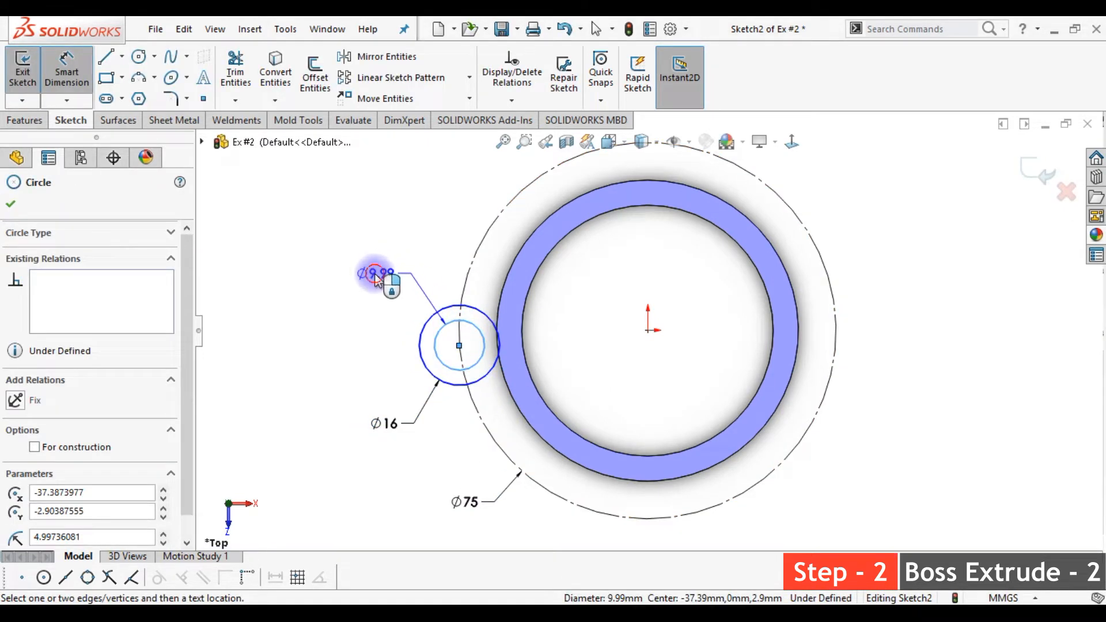
click(383, 269)
text(10)
key(Return)
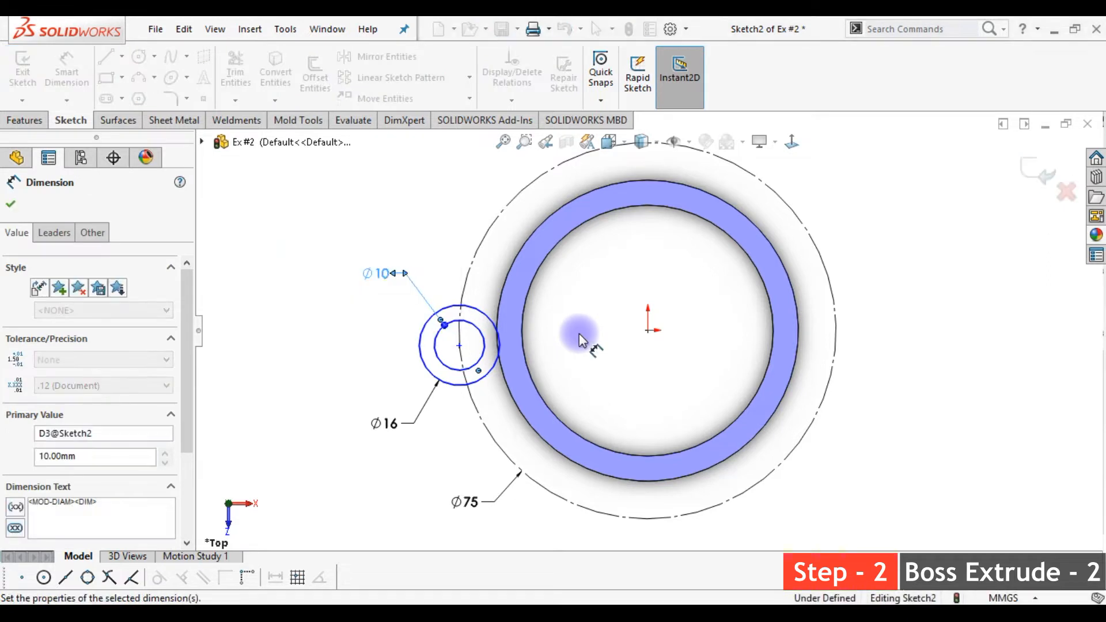
key(Escape)
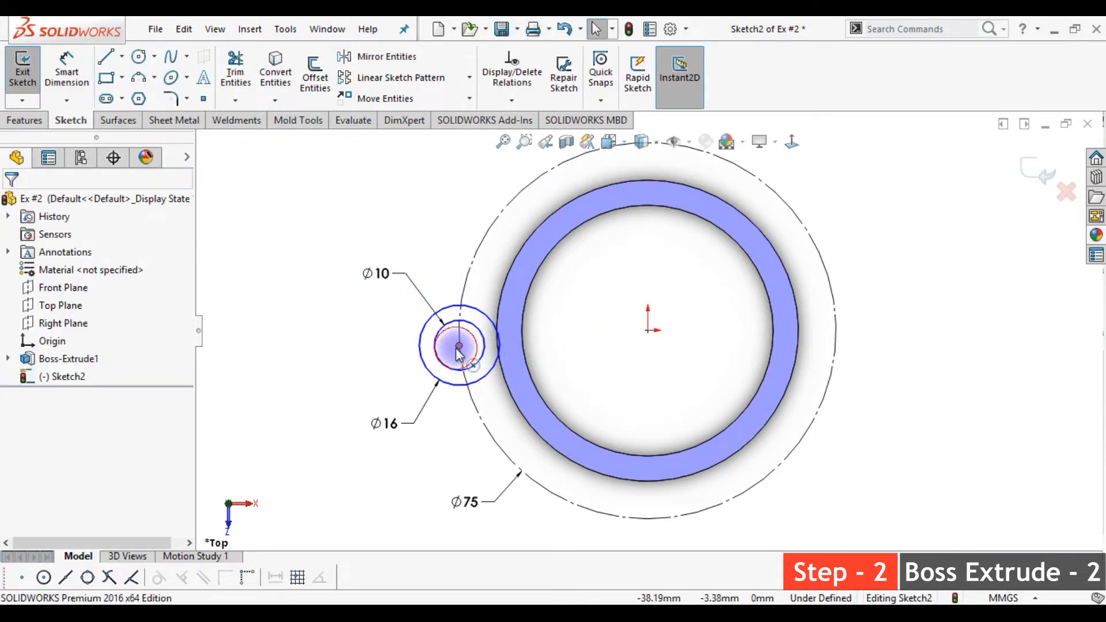
Step: Add a horizontal relation between the small circles' centre and the origin
click(459, 346)
ctrl+click(648, 331)
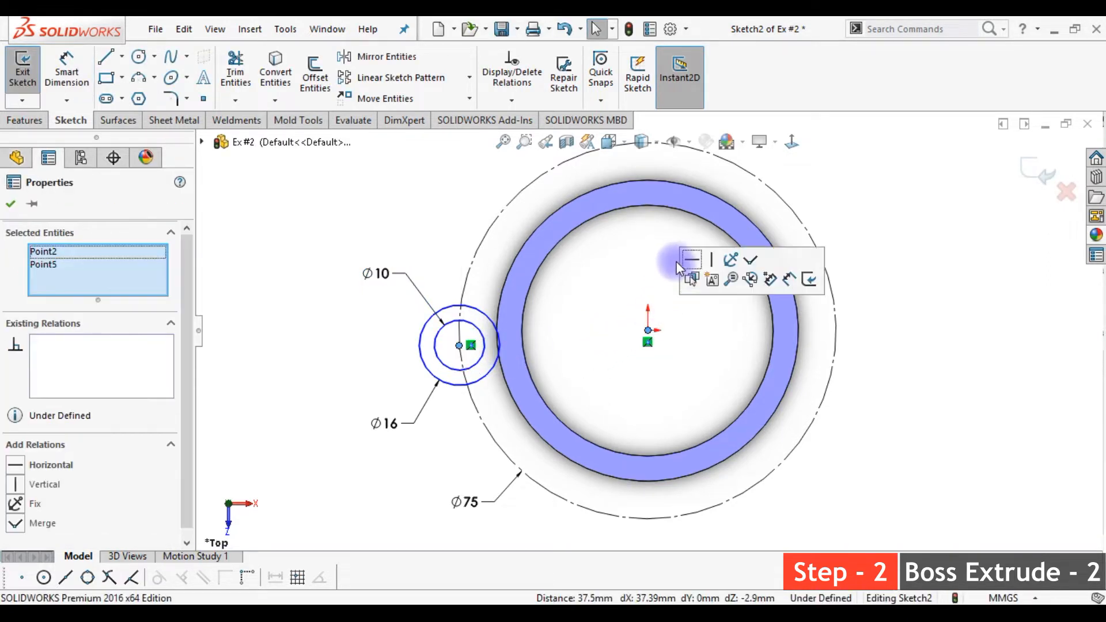
click(690, 260)
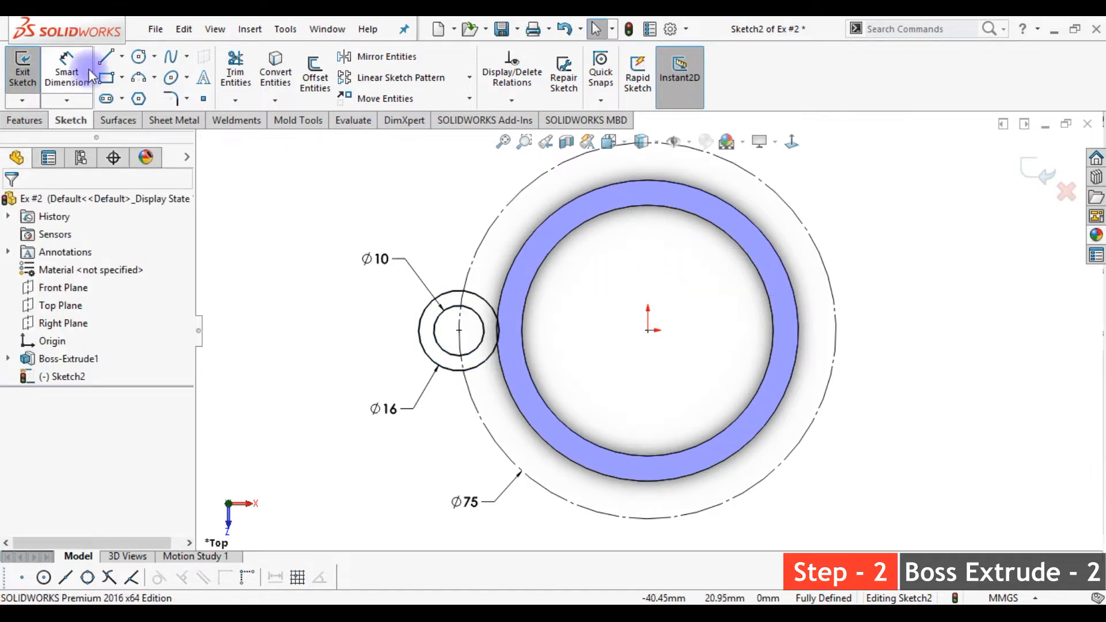
Step: Draw a sloped line tangent to the upper side of the 16 mm circle, ending just outside the ring's outer edge
click(108, 58)
scroll(427, 285, down, 1)
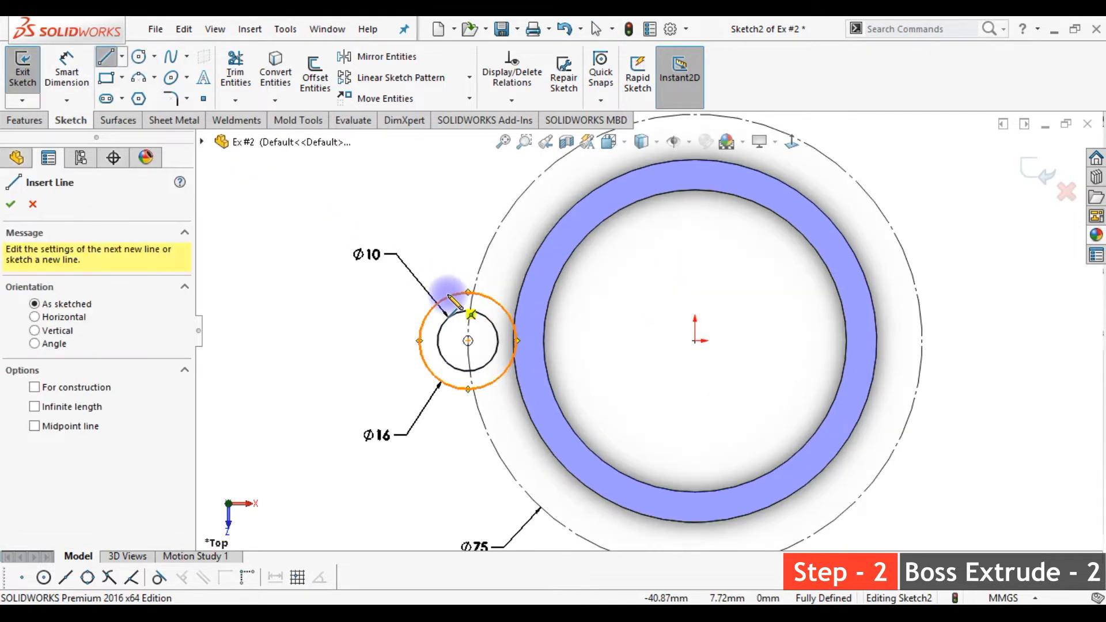
click(448, 298)
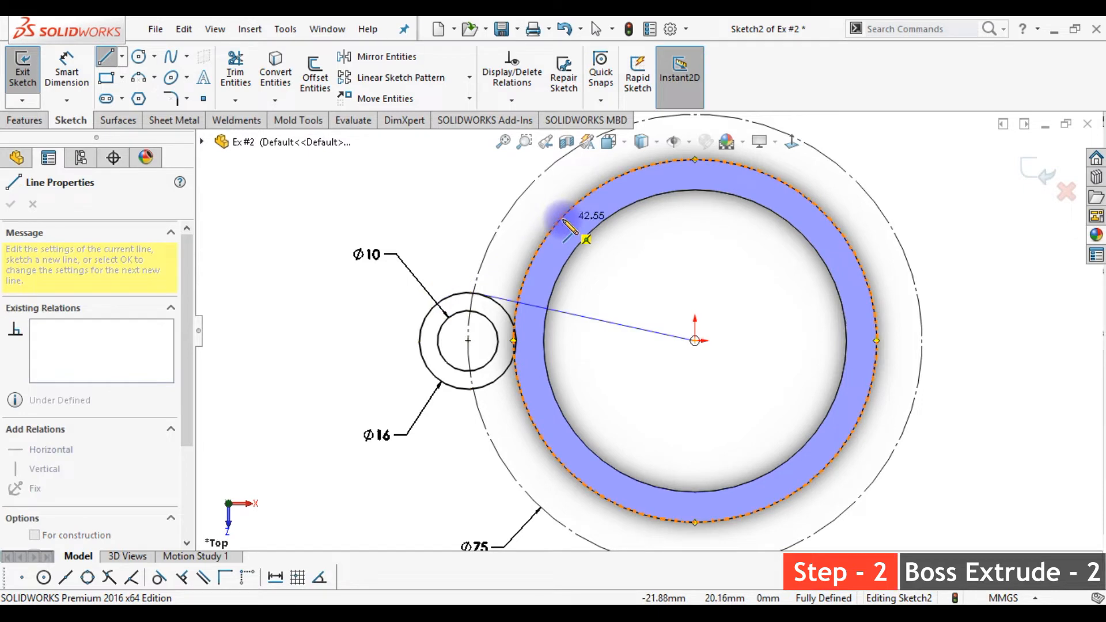
click(552, 211)
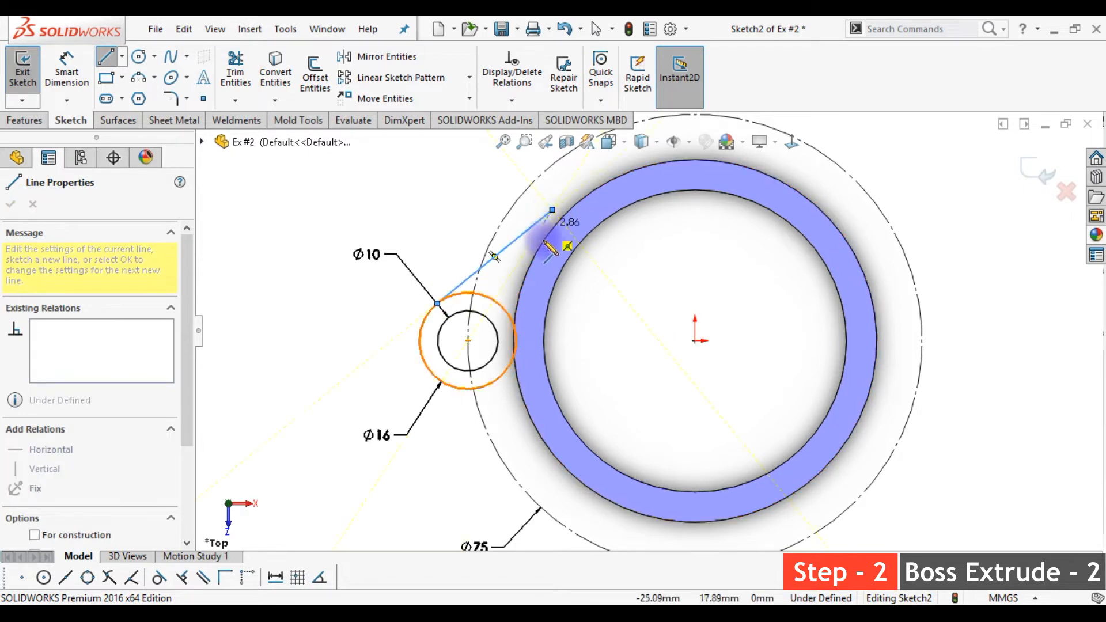
right_click(612, 304)
click(627, 314)
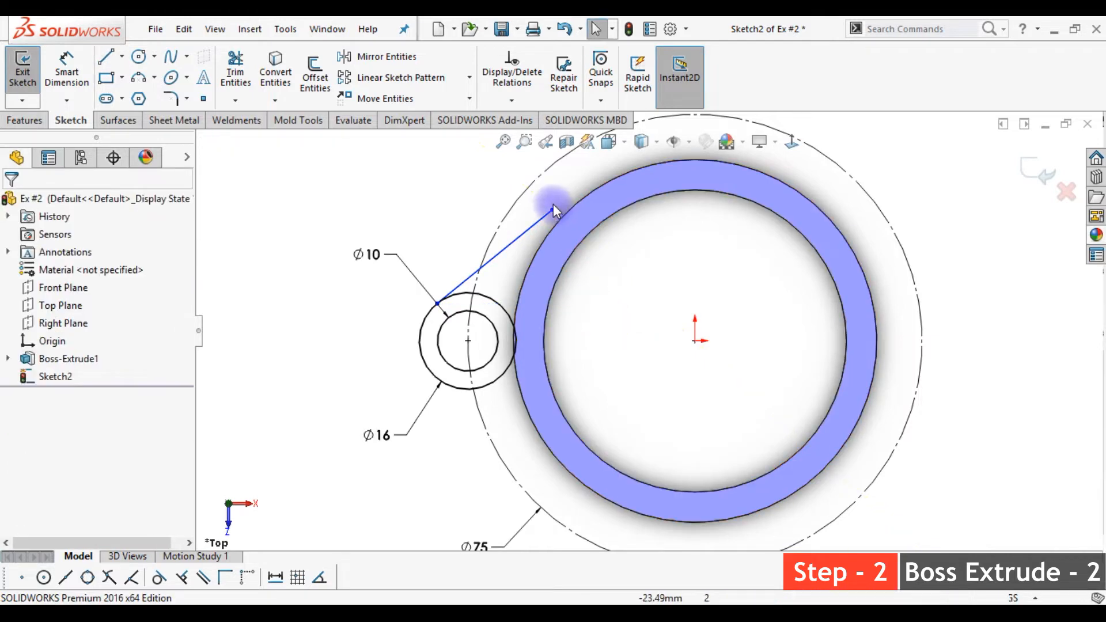
Step: Make the sloped line's free endpoint coincident with the ring's outer edge
click(551, 209)
ctrl+click(551, 227)
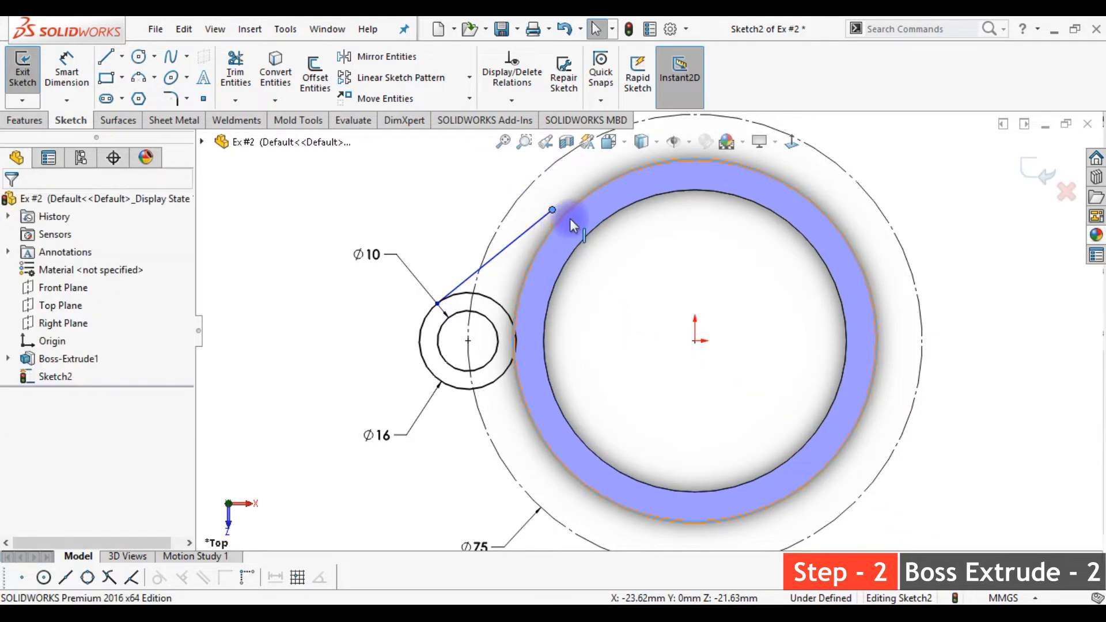
click(615, 162)
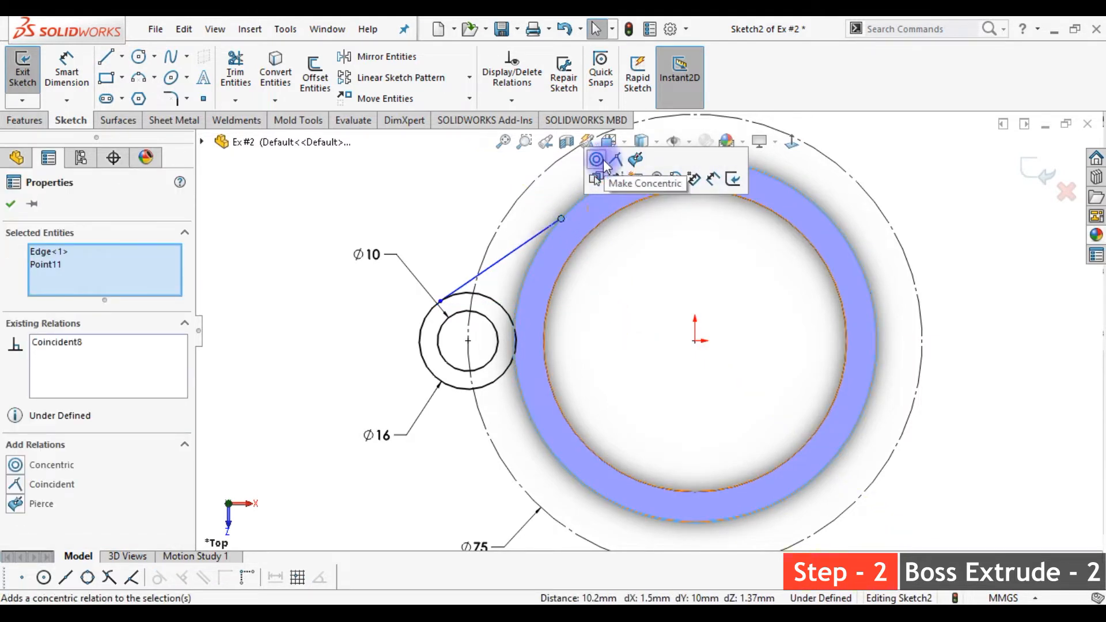
click(630, 239)
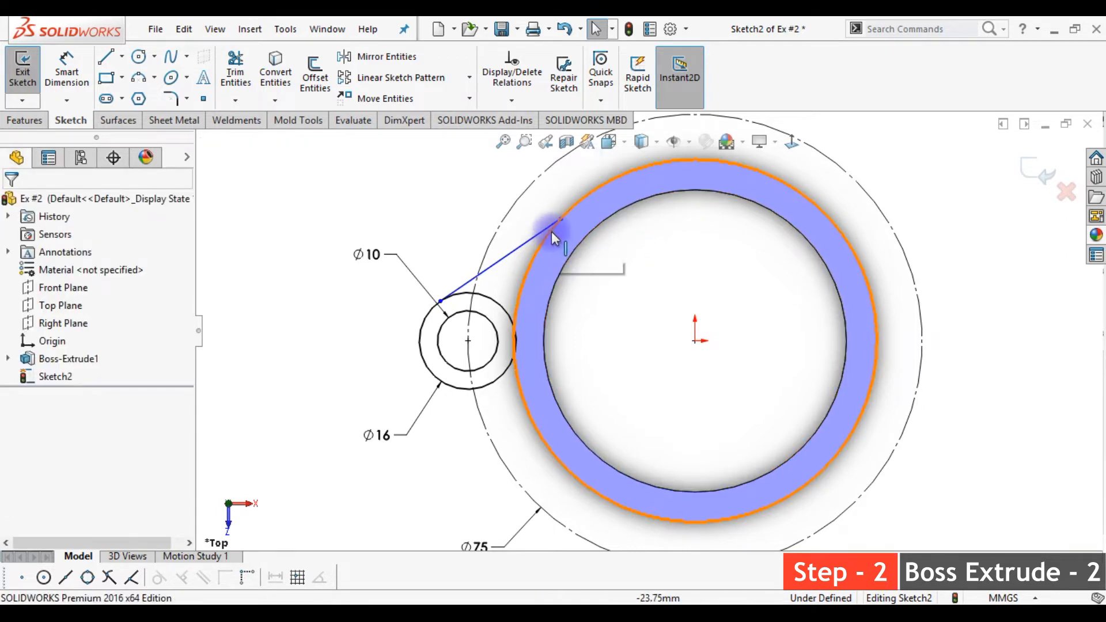
Step: Check the relations between the sloped line and the 16 mm circle
click(550, 230)
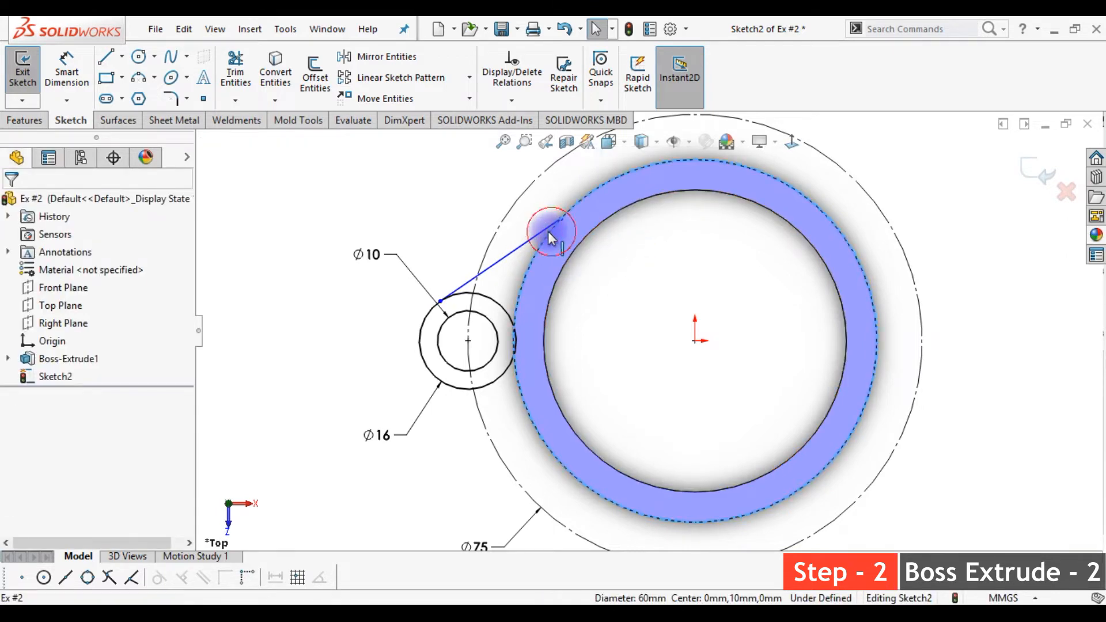
click(448, 298)
click(480, 276)
ctrl+click(498, 231)
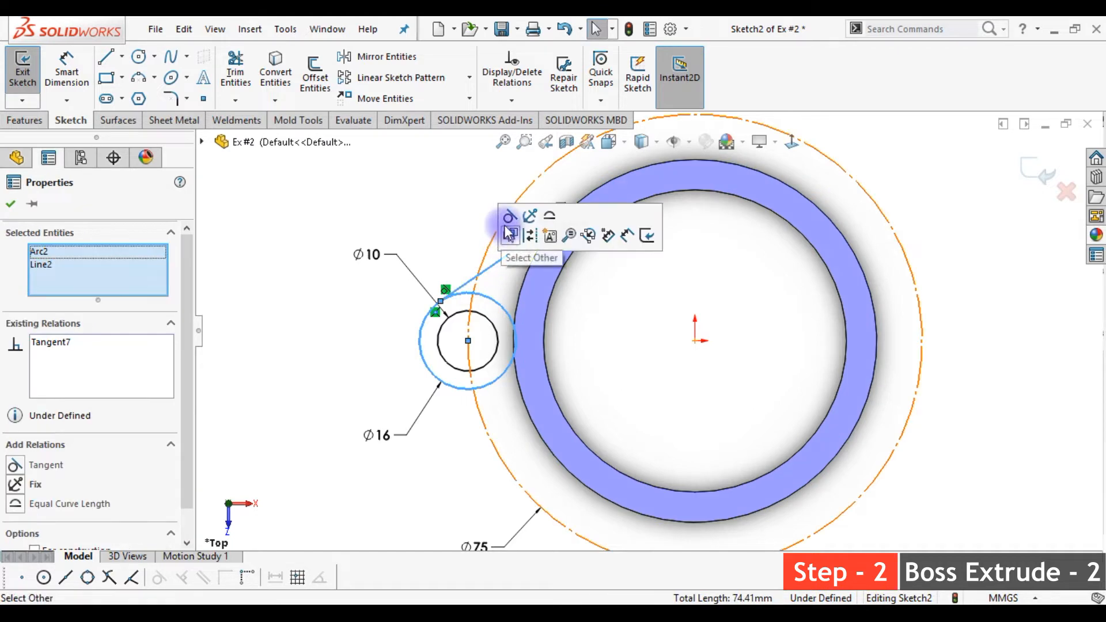
click(354, 191)
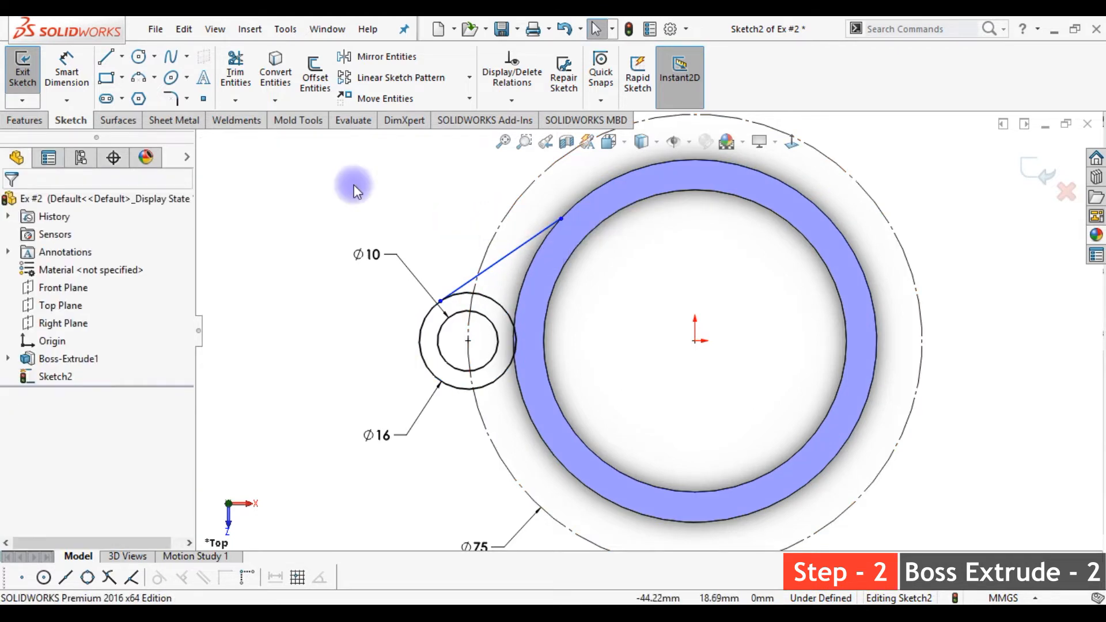
Step: Draw a sloped line from the lower side of the 16 mm circle to just outside the ring's outer edge
click(105, 57)
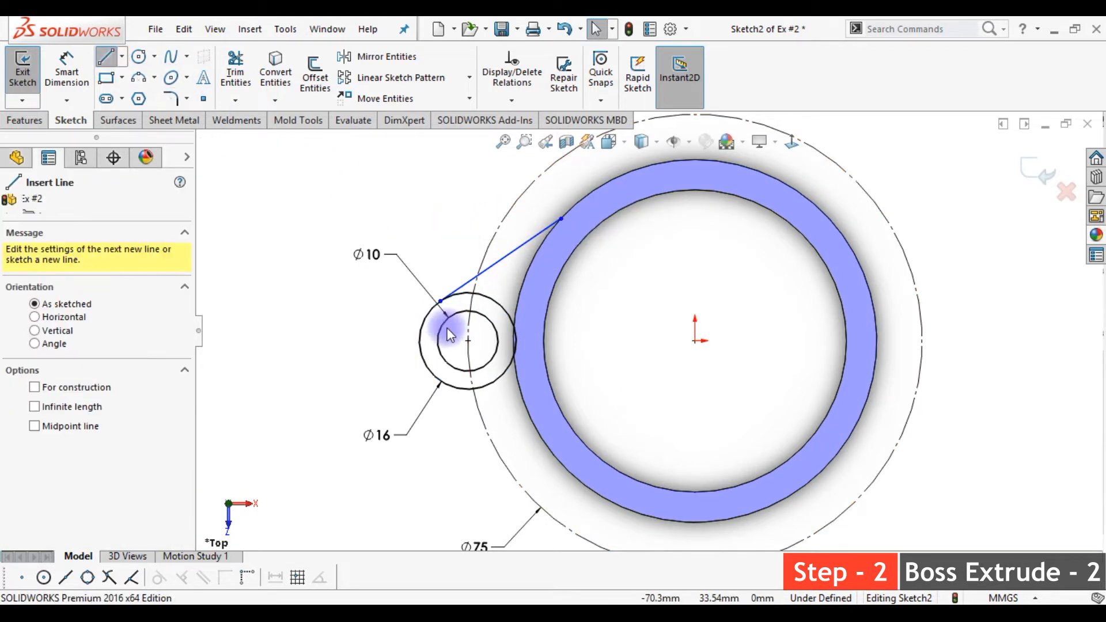
click(442, 385)
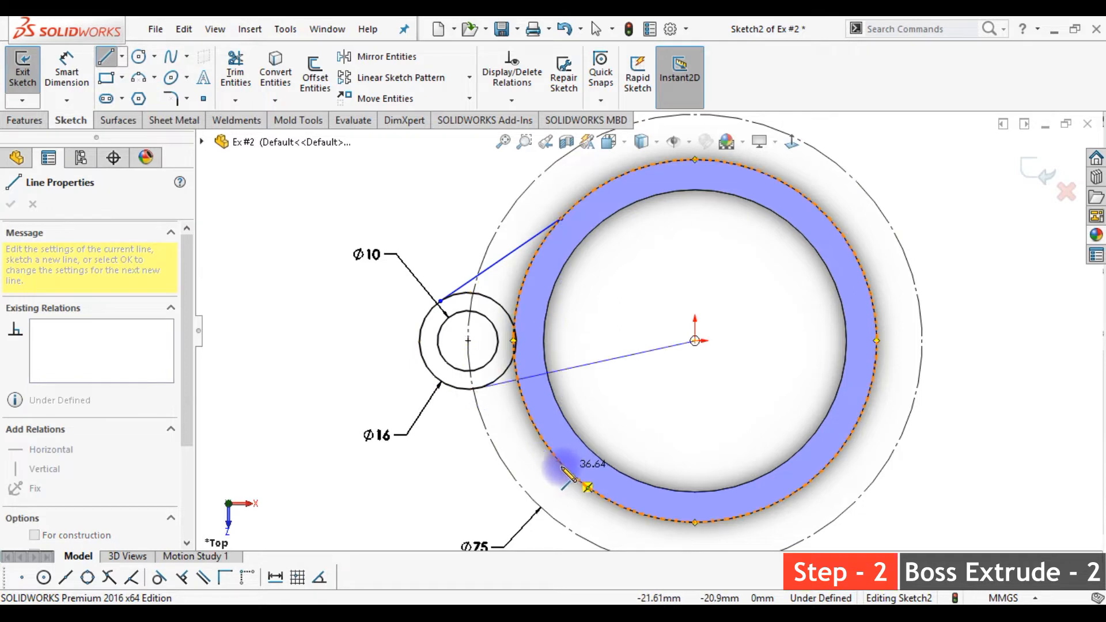
click(552, 470)
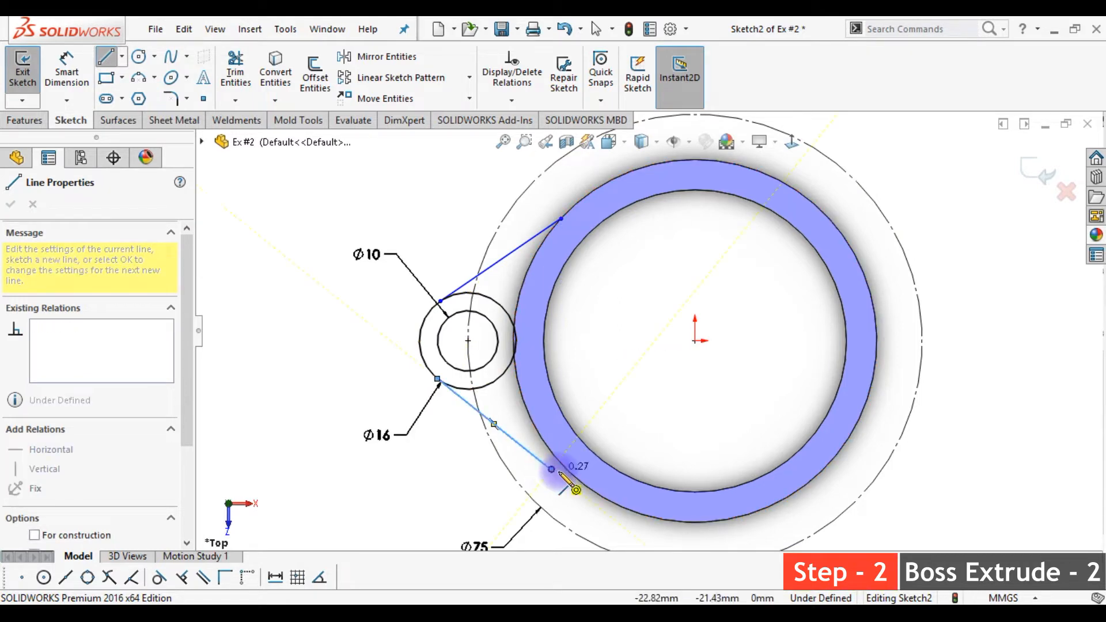
key(Escape)
Step: Make the lower sloped line's free endpoint coincident with the ring's outer edge
click(552, 469)
ctrl+click(571, 478)
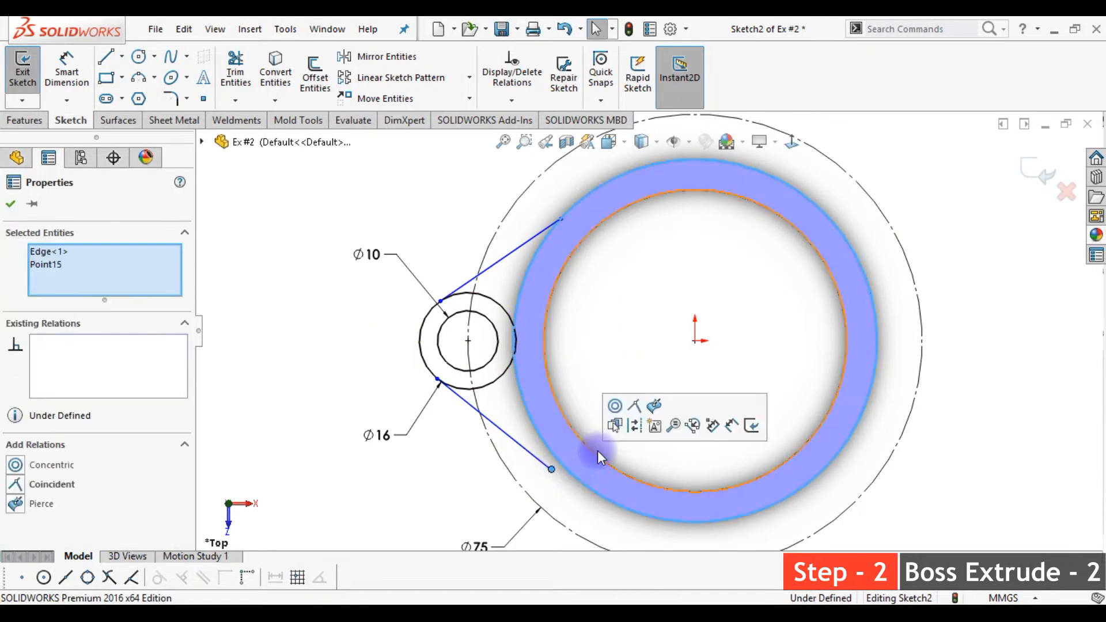
click(634, 406)
click(606, 323)
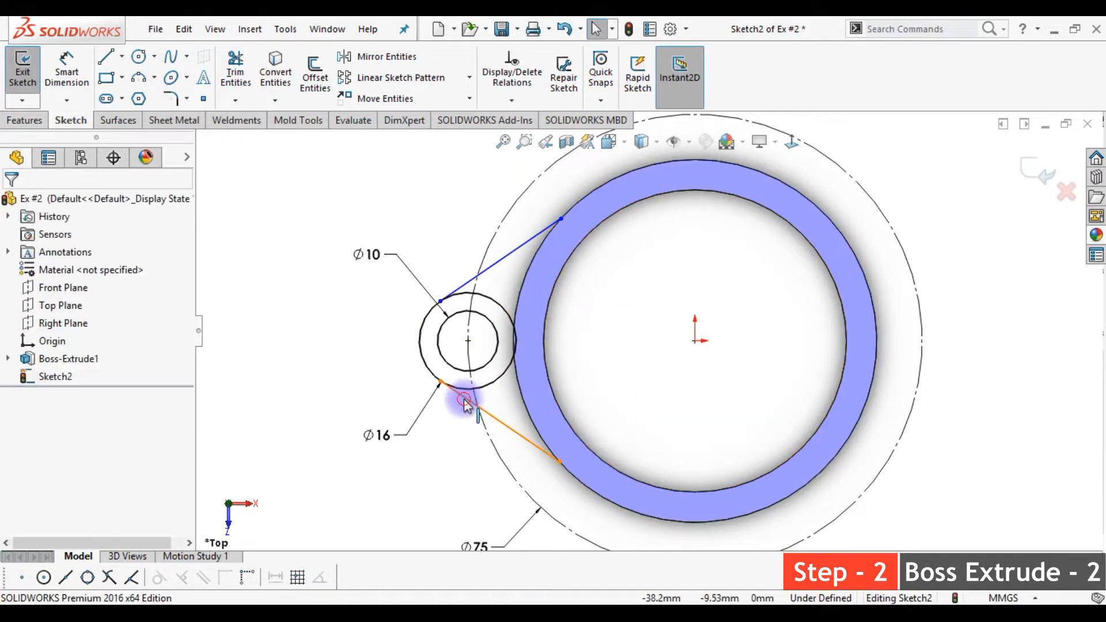
Step: Make the lower sloped line tangent to the 16 mm circle
click(466, 403)
ctrl+click(486, 387)
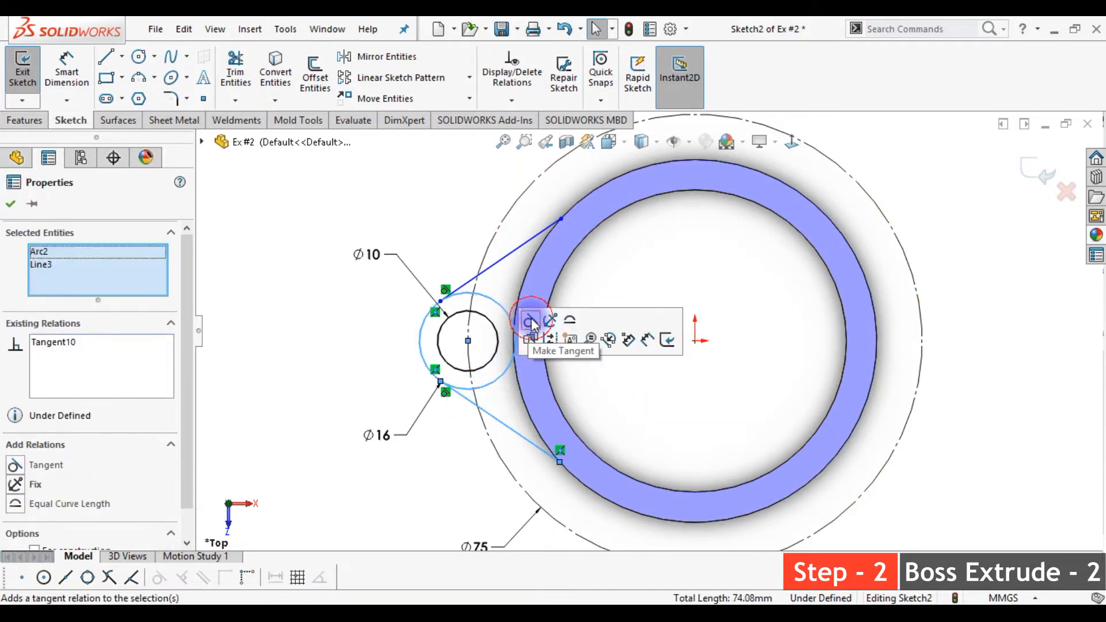
click(616, 274)
Step: Dimension the angle between the two sloped lines as 30 degrees
right_drag(622, 356, 617, 282)
click(523, 247)
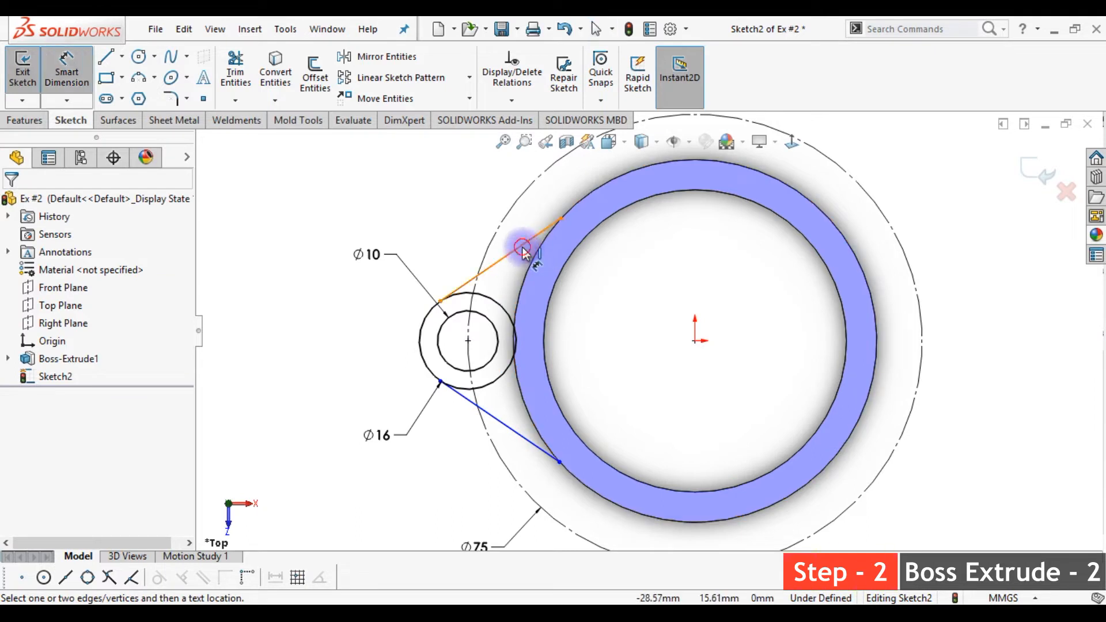
click(521, 436)
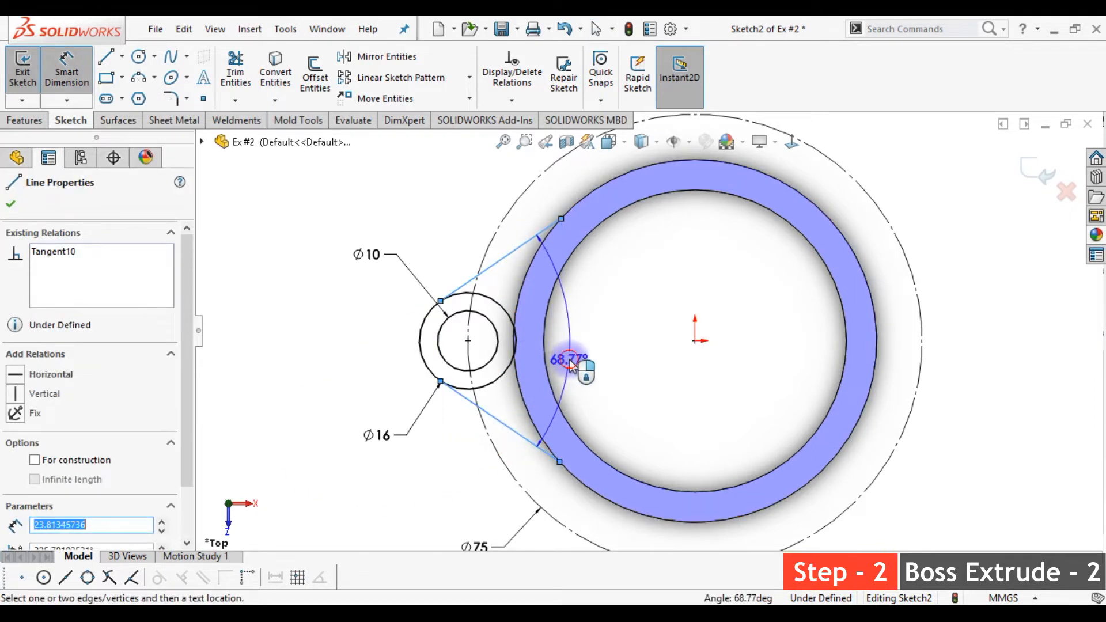
click(569, 363)
key(Return)
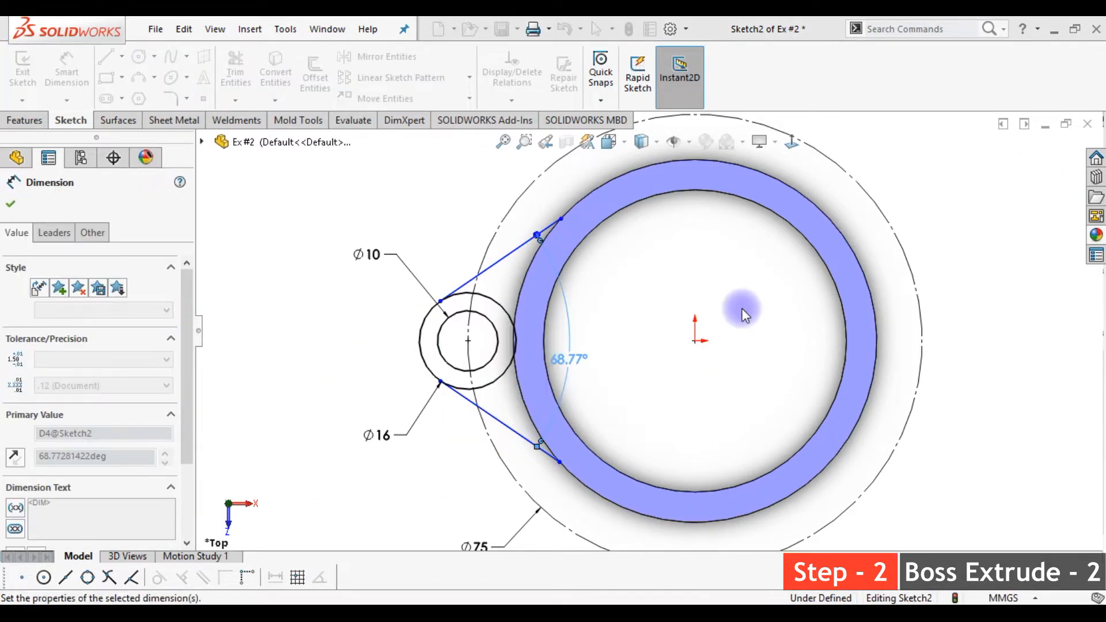
click(644, 313)
Step: Draw a horizontal centerline from the small circles' centre to the origin
click(122, 56)
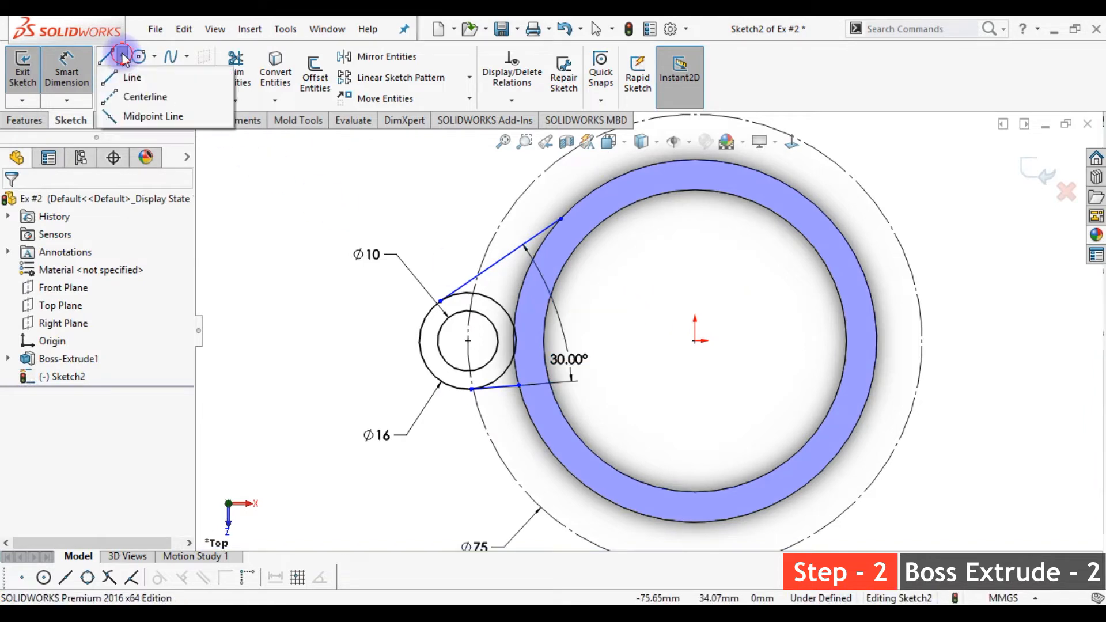
click(138, 96)
click(468, 341)
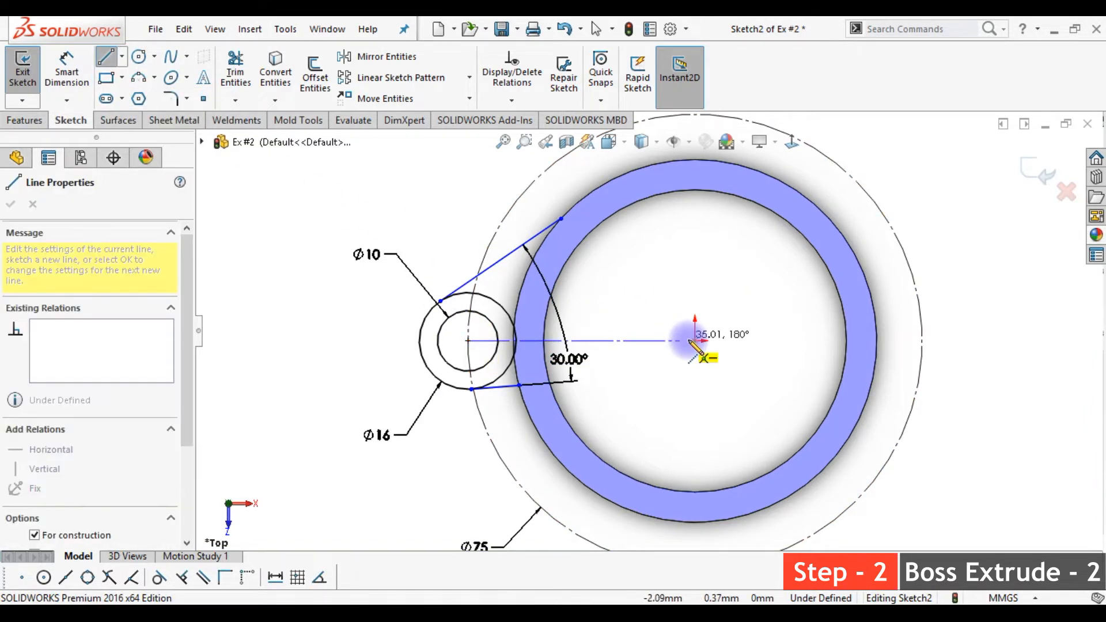
click(695, 341)
key(Escape)
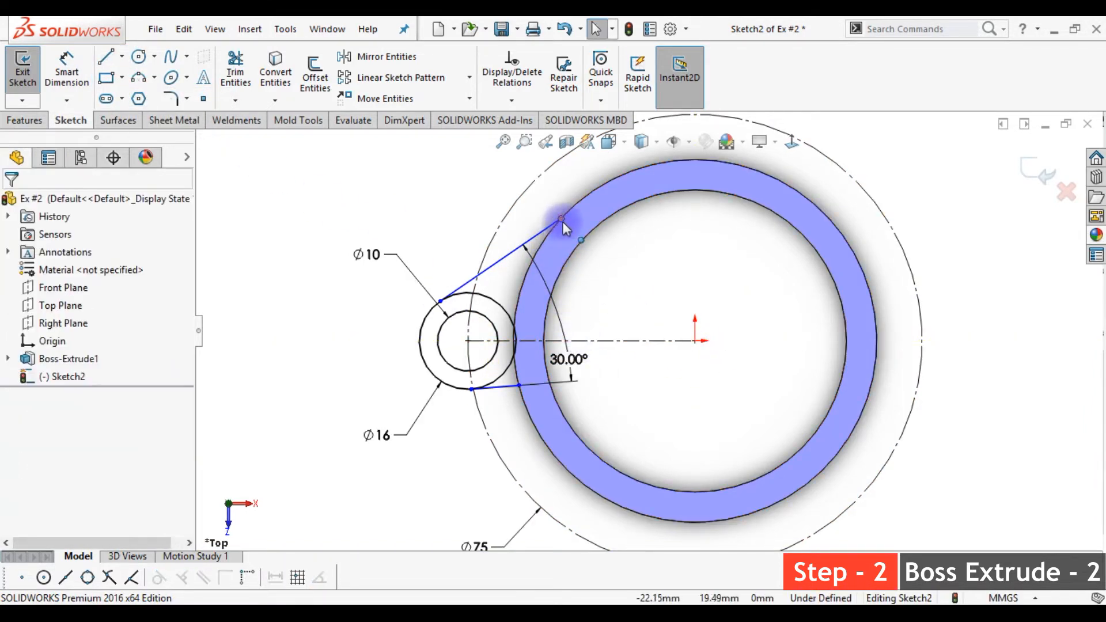
Step: Make the two sloped lines' endpoints on the ring symmetric about the horizontal centerline
click(562, 219)
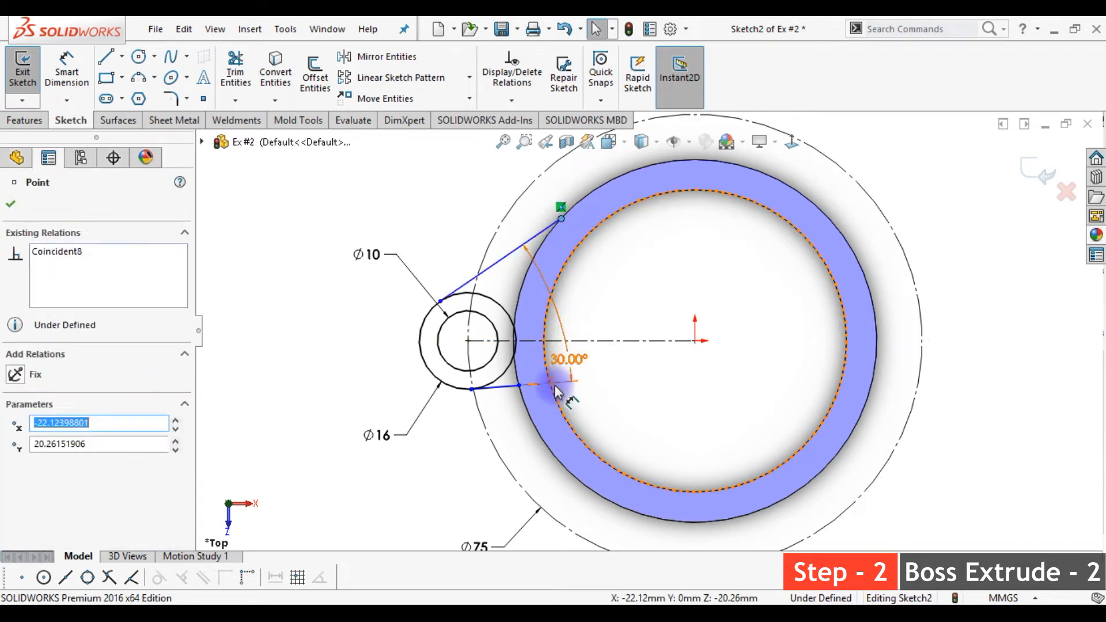
ctrl+click(518, 385)
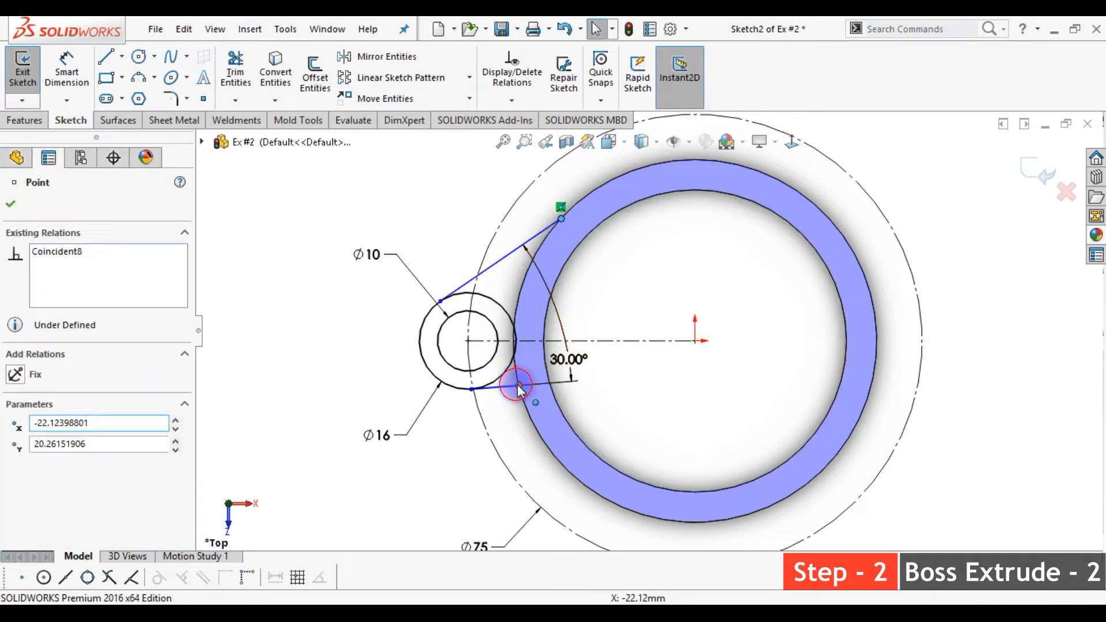
ctrl+click(605, 342)
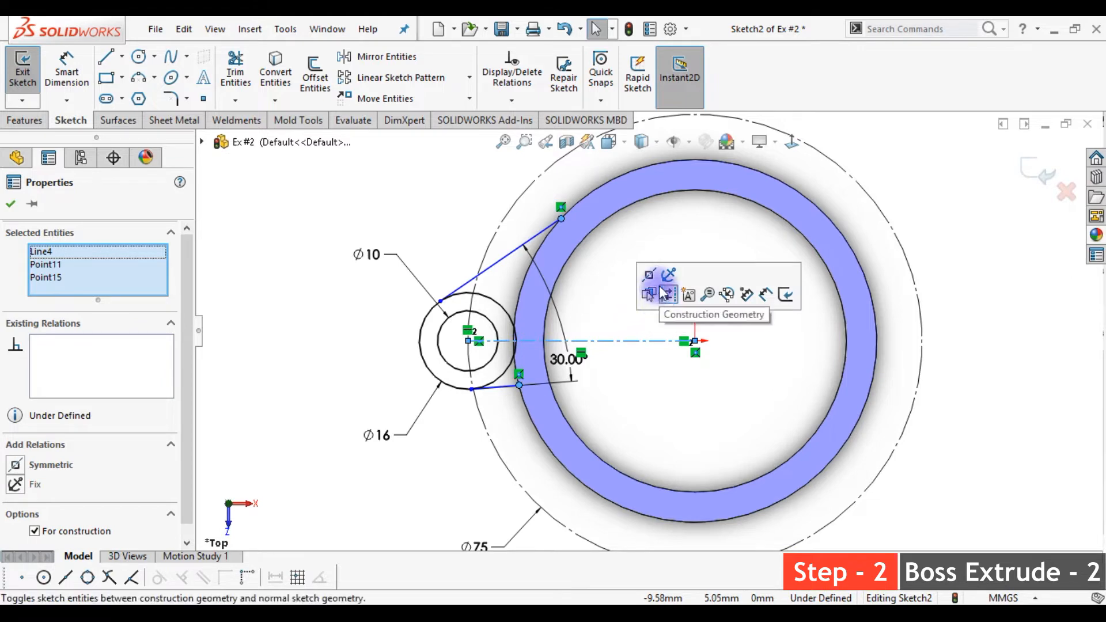
click(650, 275)
click(632, 376)
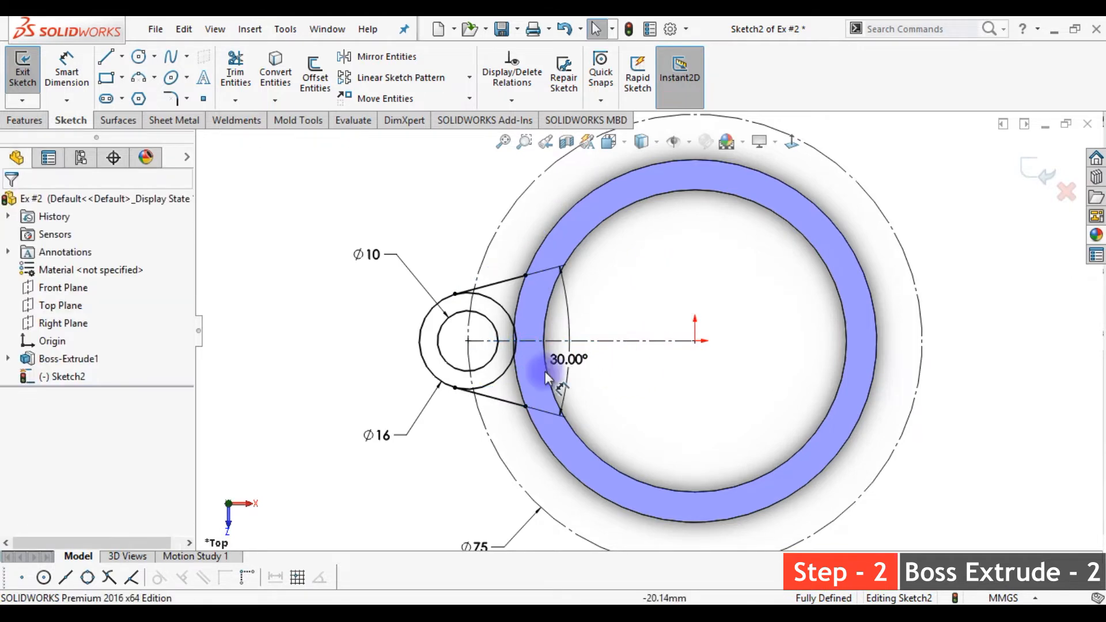
Step: Trim the ring-facing part of the 16 mm circle and join the sloped lines' endpoints on the ring with a vertical line
scroll(573, 373, down, 3)
right_drag(750, 225, 687, 271)
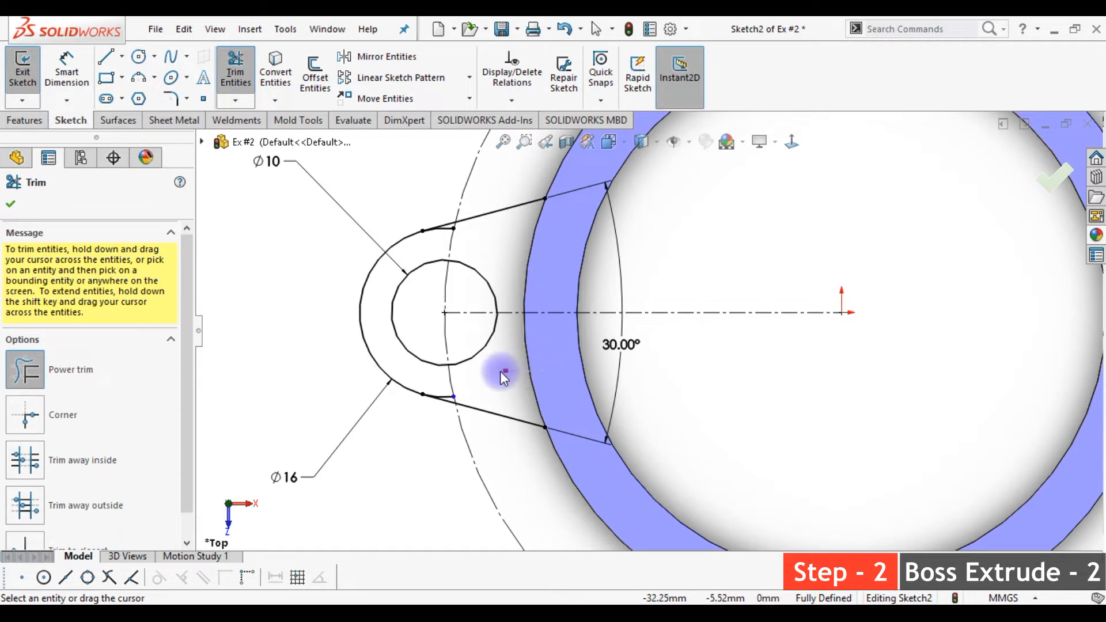
click(107, 56)
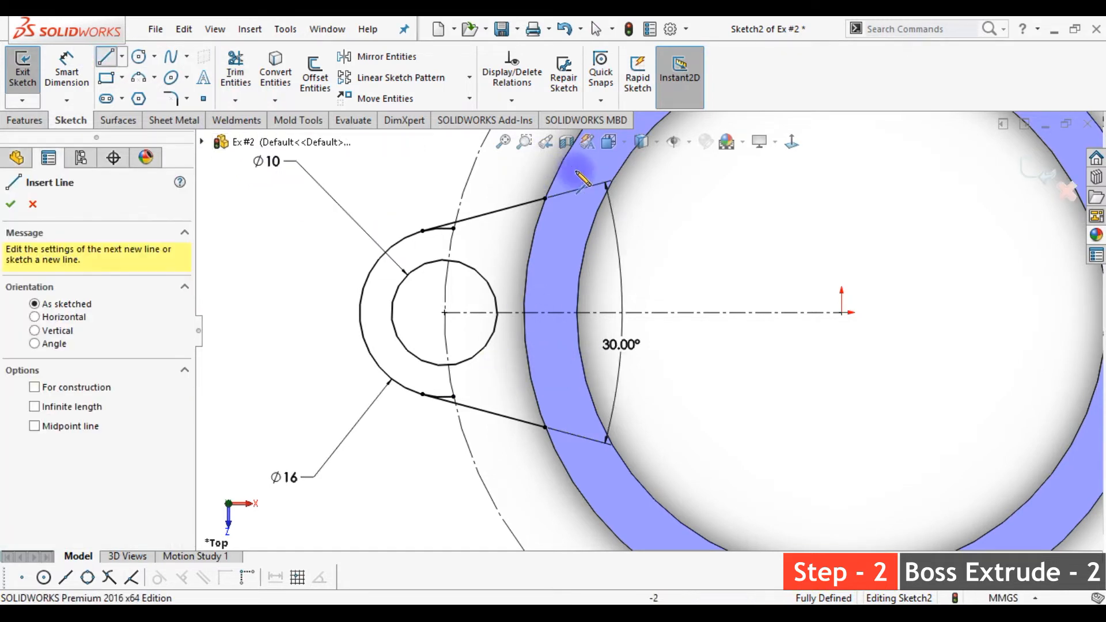
drag(547, 199, 545, 427)
Step: Trim away the two leftover arc pieces of the 16 mm circle inside the lug profile
scroll(462, 242, down, 4)
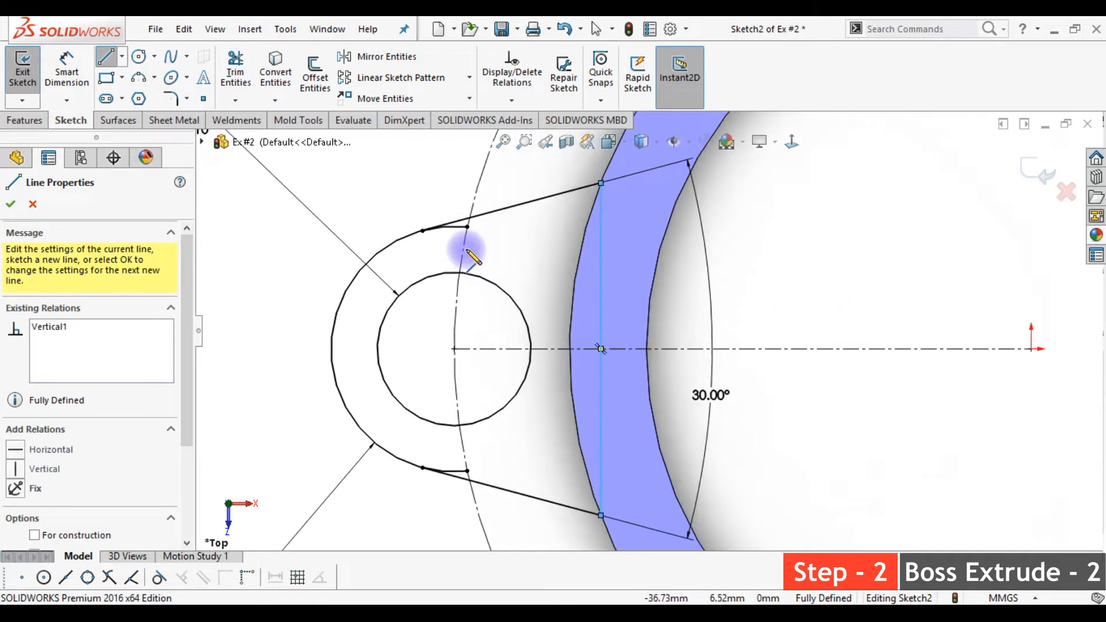
right_drag(497, 237, 447, 271)
drag(448, 257, 467, 489)
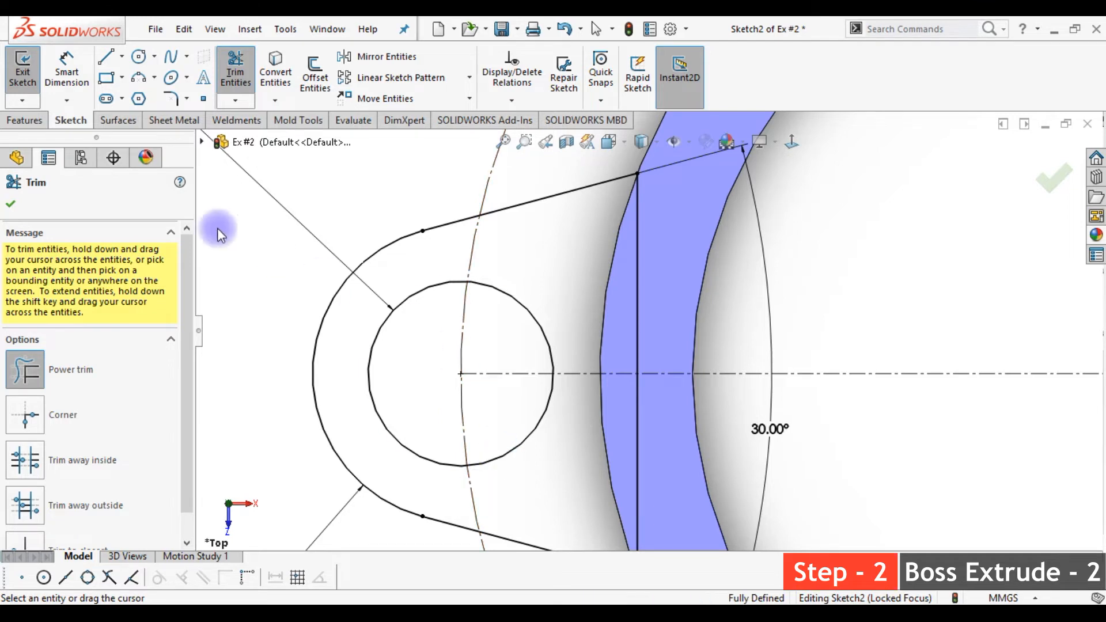
Step: Extrude the lug profile as a boss 20 mm deep with the Mid Plane end condition, merged with the ring
click(28, 121)
click(30, 81)
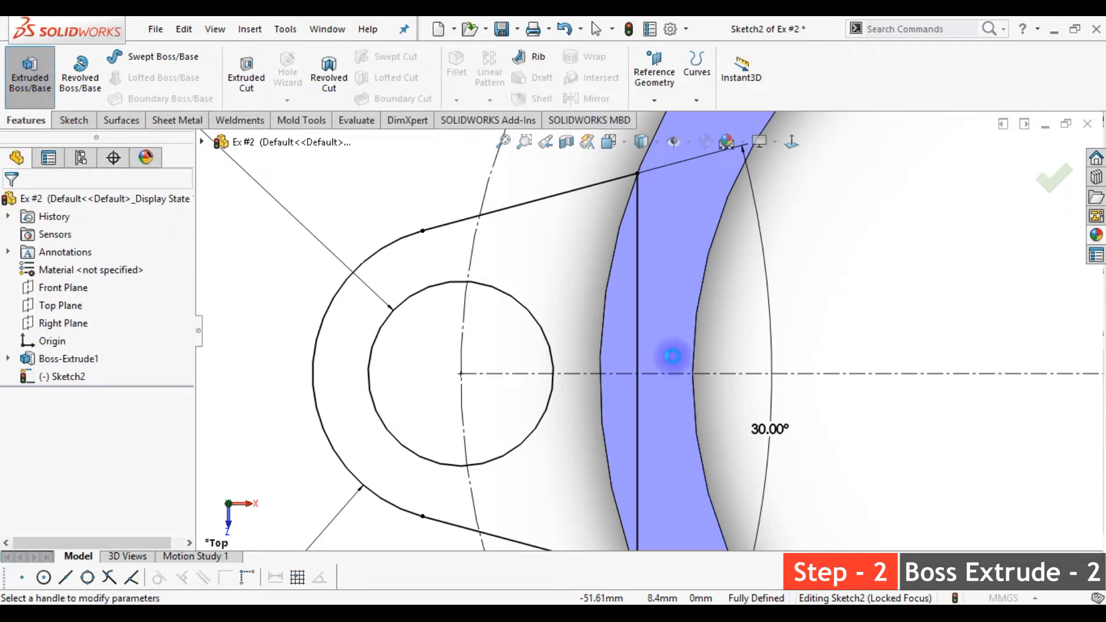
scroll(673, 358, up, 5)
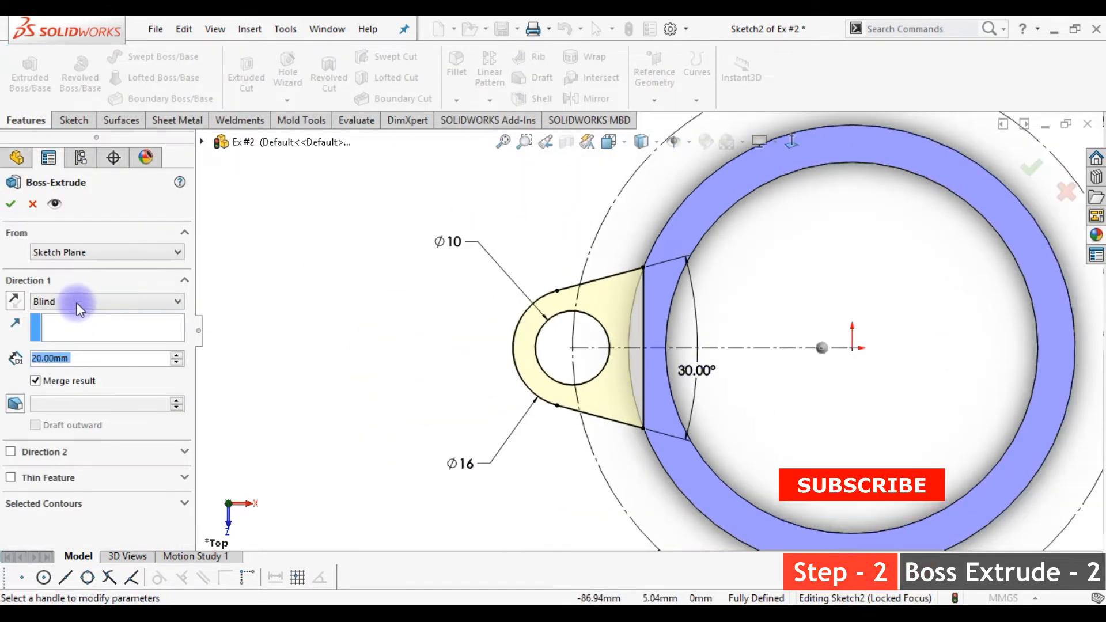
click(80, 309)
click(79, 379)
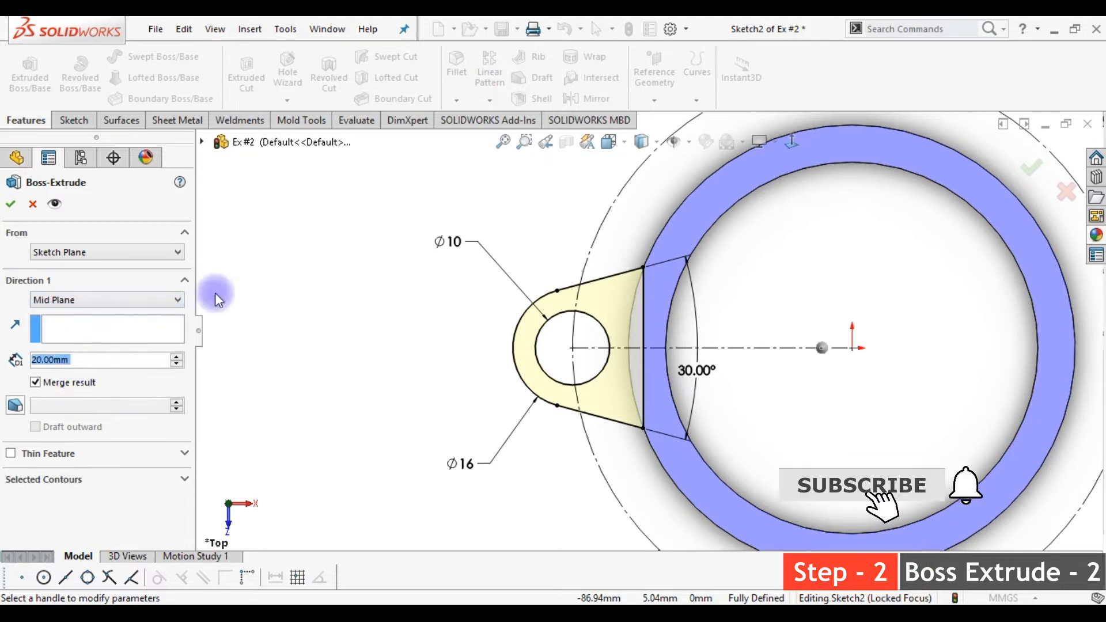
middle_drag(625, 402, 639, 343)
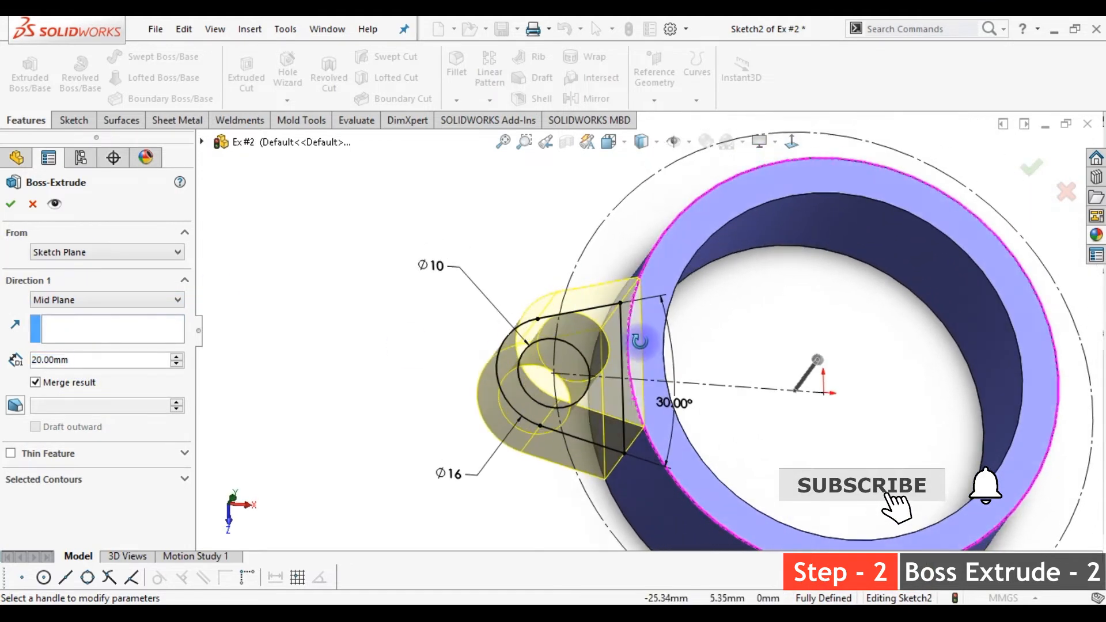
click(10, 204)
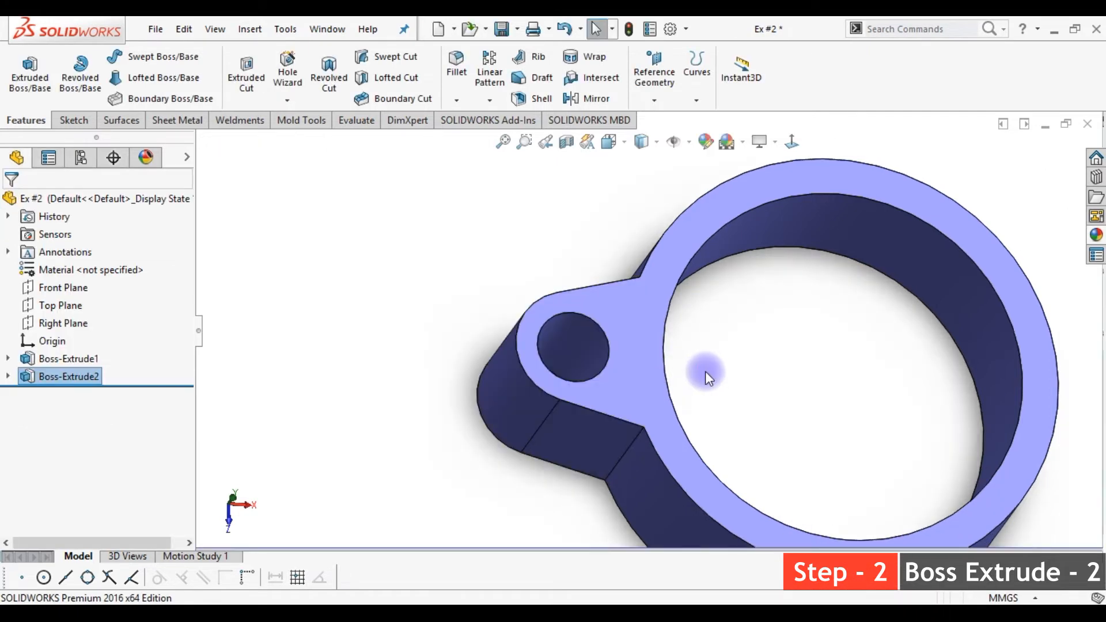
Step: Fillet the two edges where the lug's sides meet the ring's outer face with an 8 mm radius
key(ctrl+7)
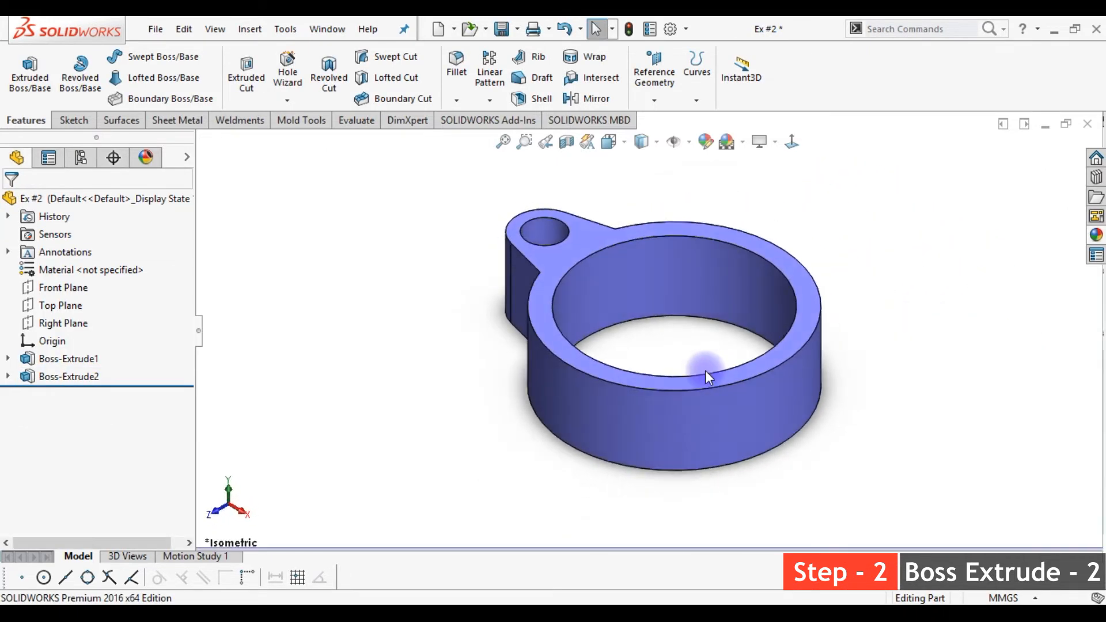
click(457, 100)
click(467, 117)
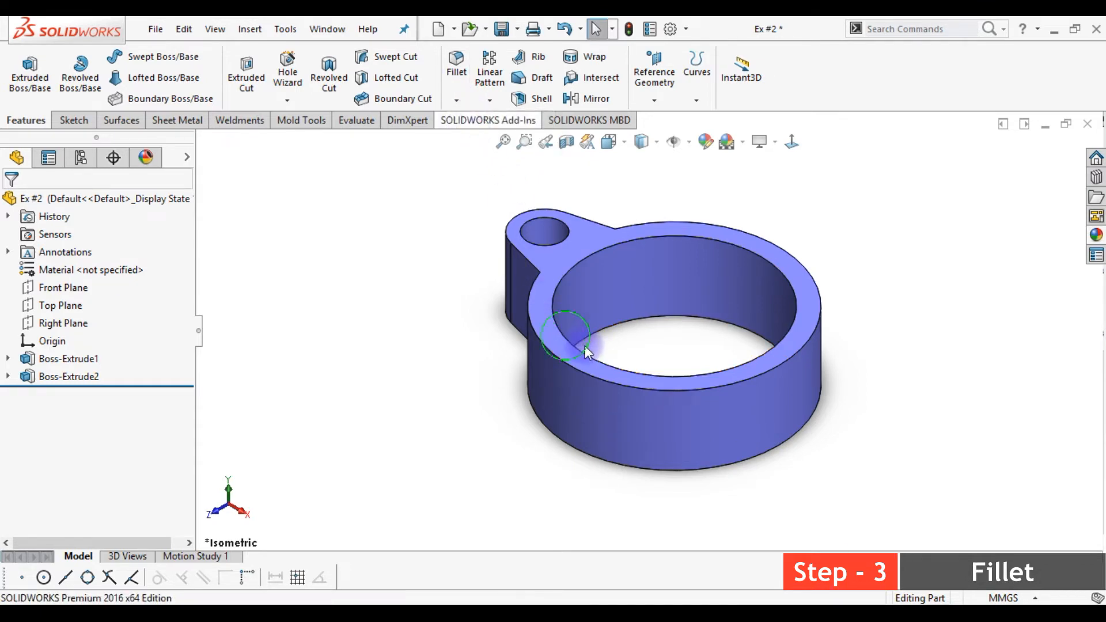
middle_drag(611, 361, 580, 305)
click(569, 296)
middle_drag(598, 278, 587, 444)
click(565, 278)
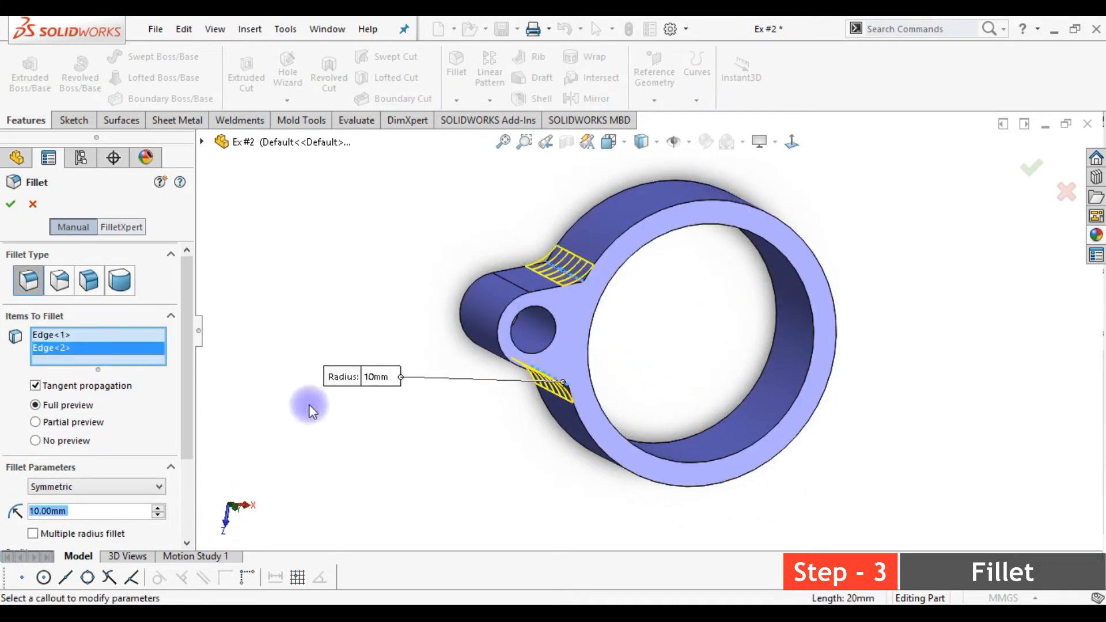
text(8)
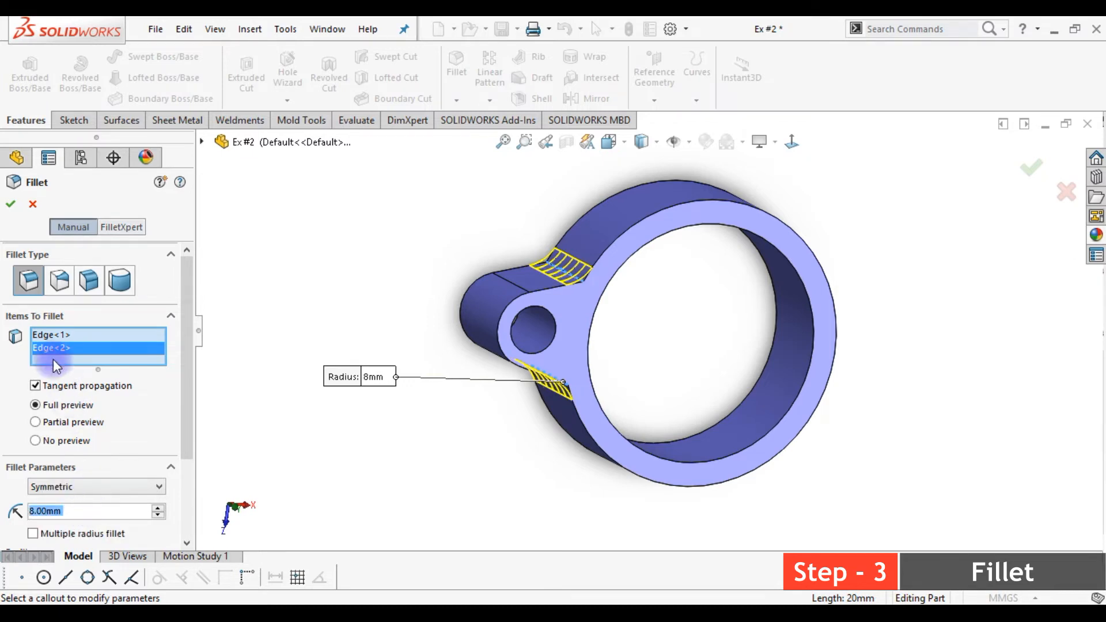
click(12, 205)
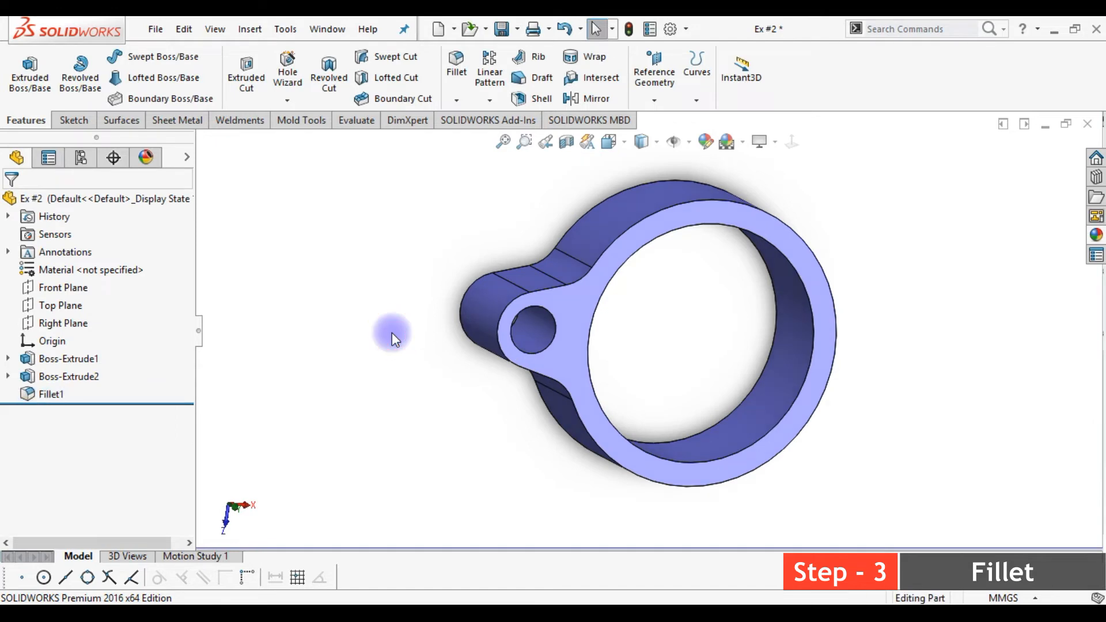
Step: Start a new sketch on the Top Plane and view it face-on
key(ctrl+7)
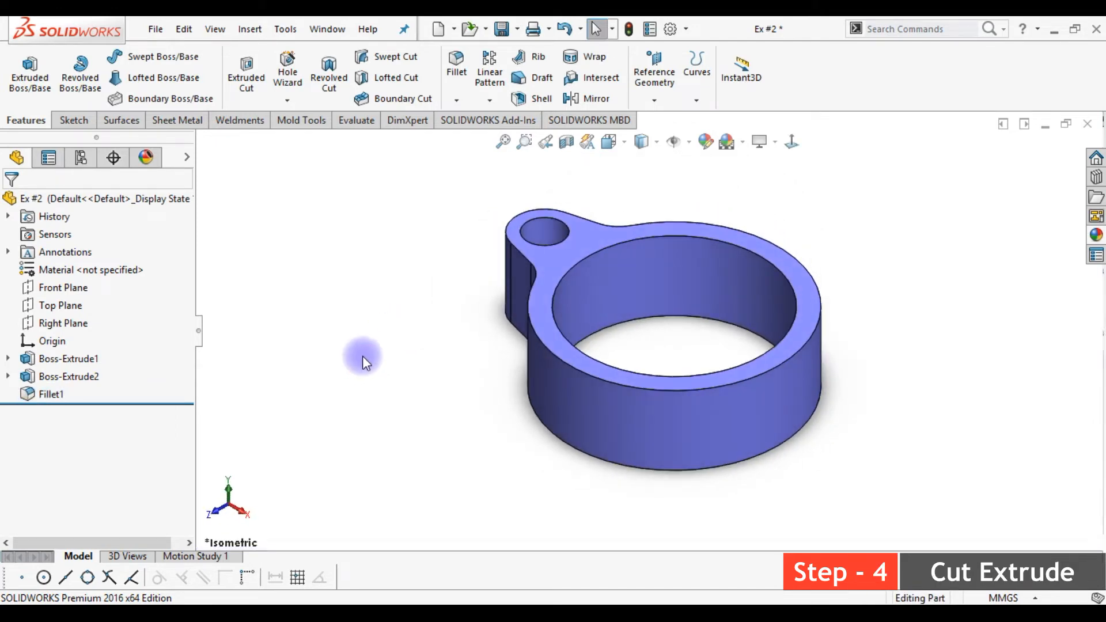
click(69, 306)
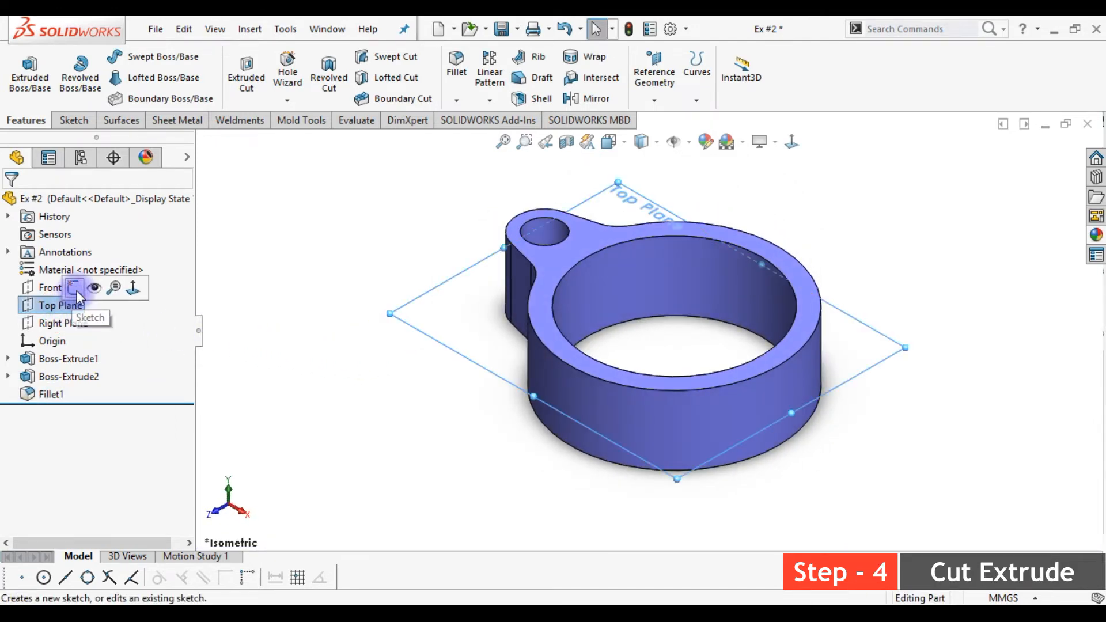
click(75, 287)
click(792, 141)
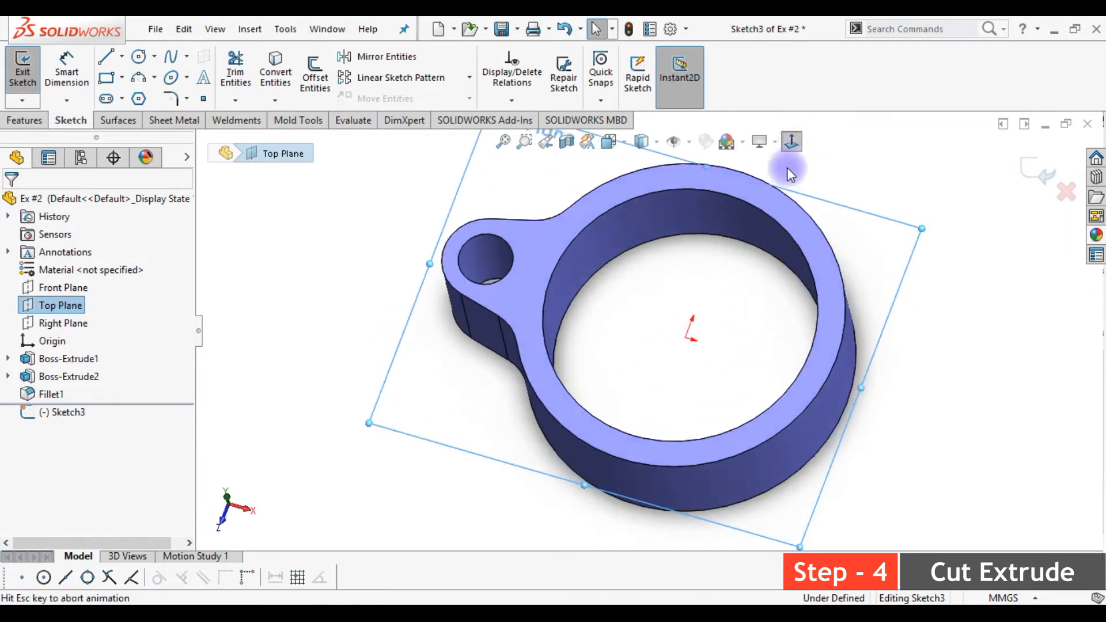
click(748, 350)
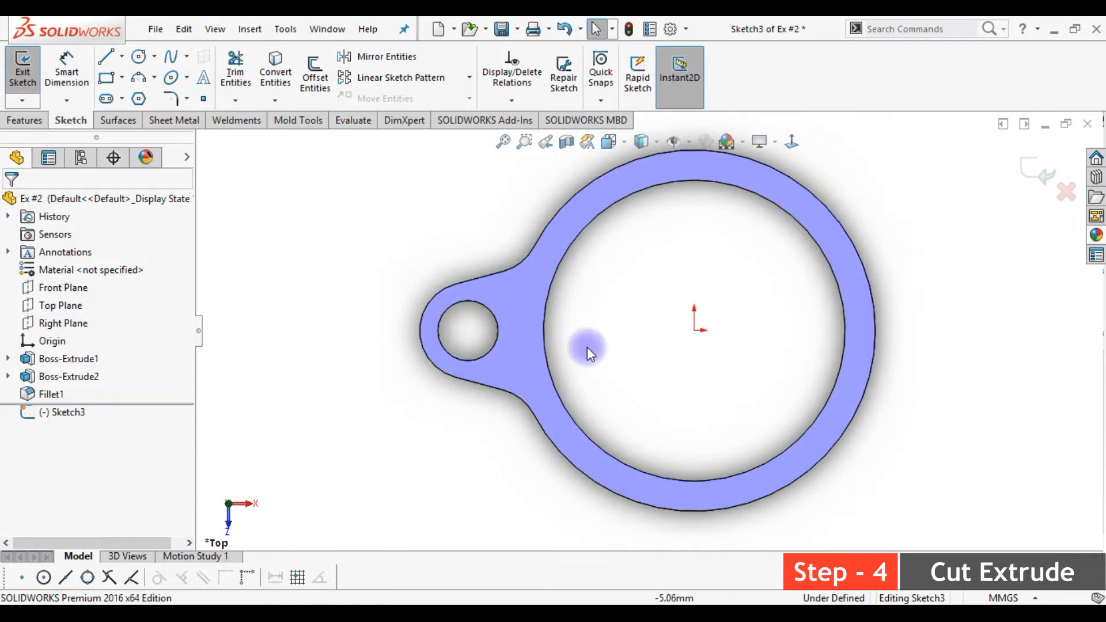
Step: Sketch a closed triangle with one corner at the origin and a vertical side about 51 mm away, beyond the lug
click(107, 55)
click(695, 330)
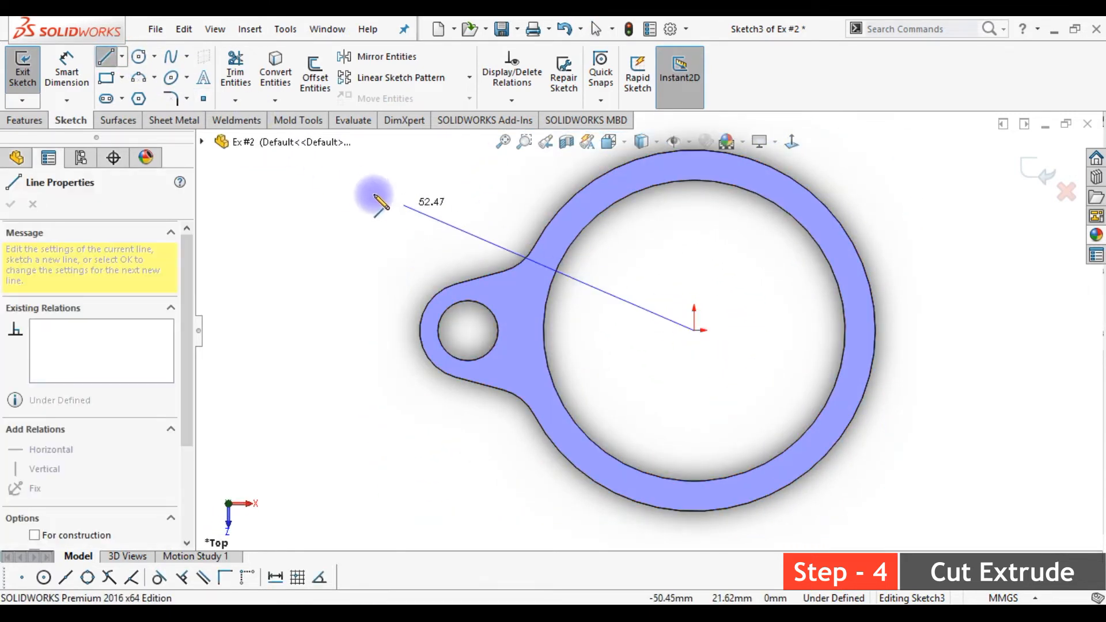
click(385, 174)
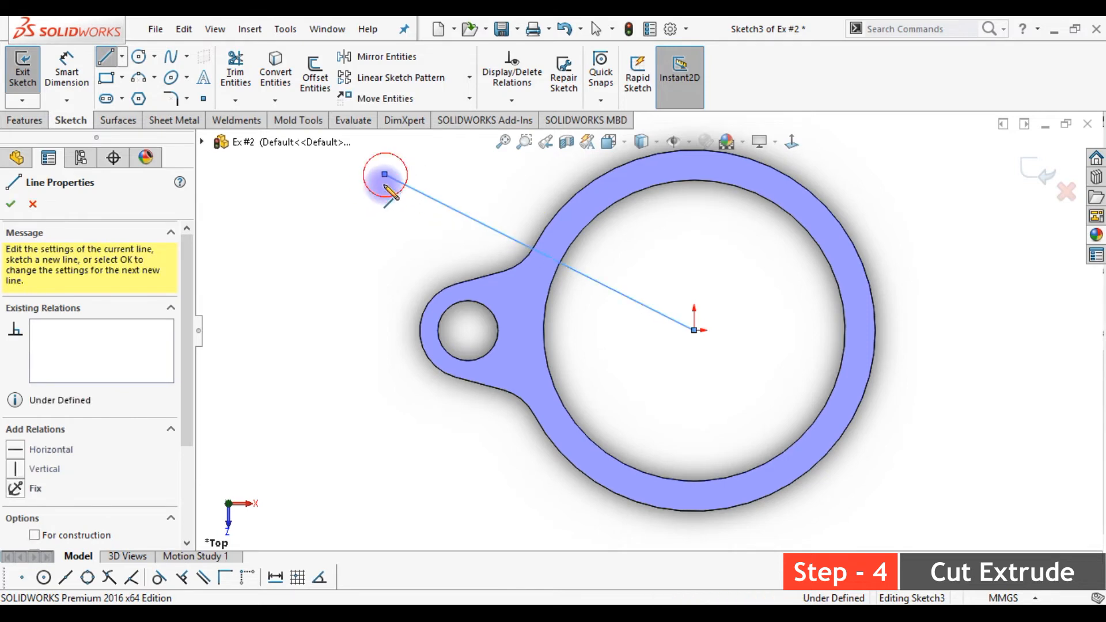
click(385, 518)
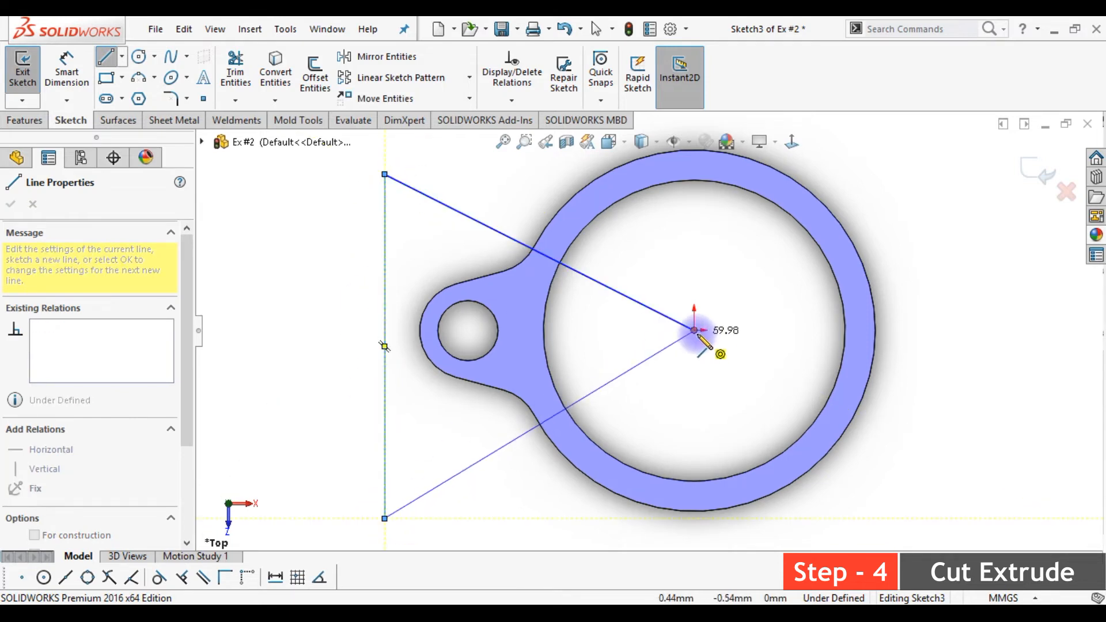
click(695, 330)
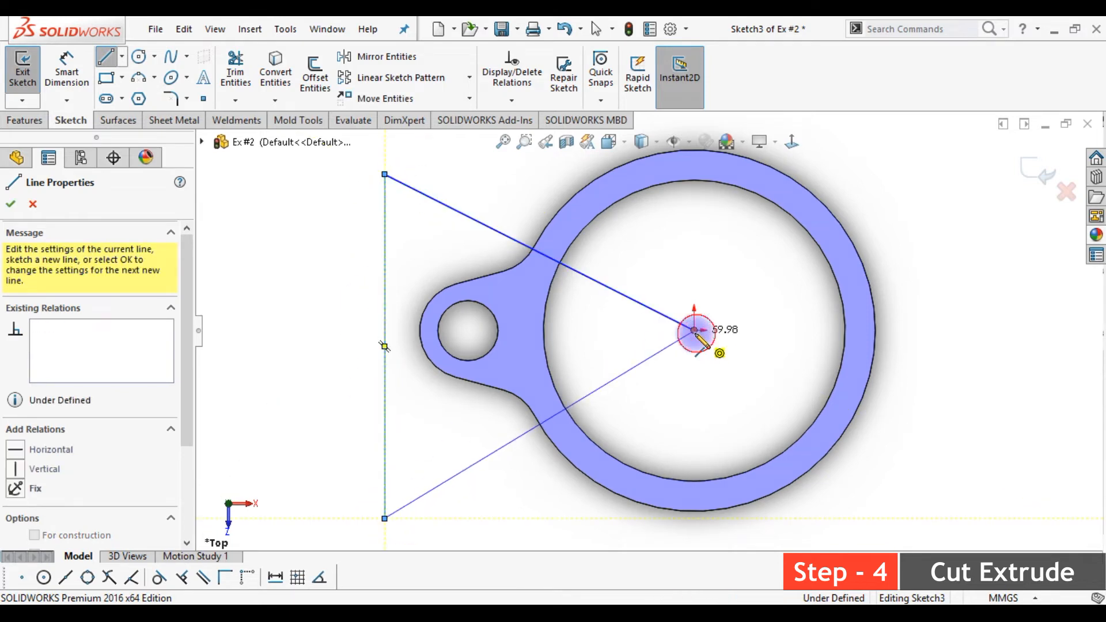
Step: Draw a line from the midpoint of the triangle's vertical side to the origin, make it horizontal and convert it to construction geometry
click(385, 347)
click(667, 344)
key(Escape)
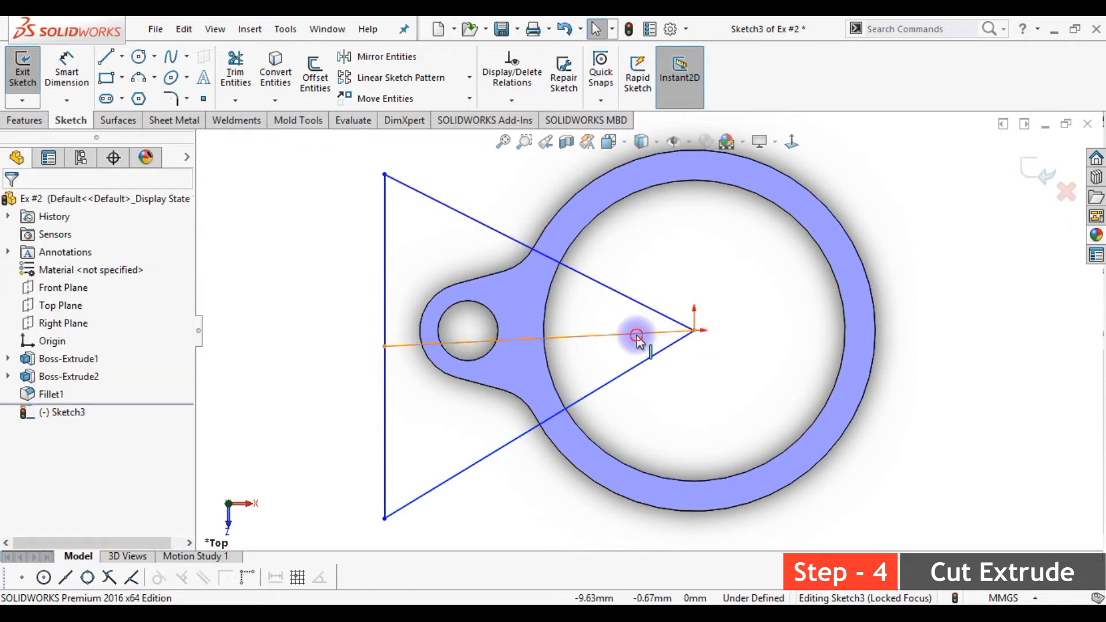
click(638, 335)
click(683, 266)
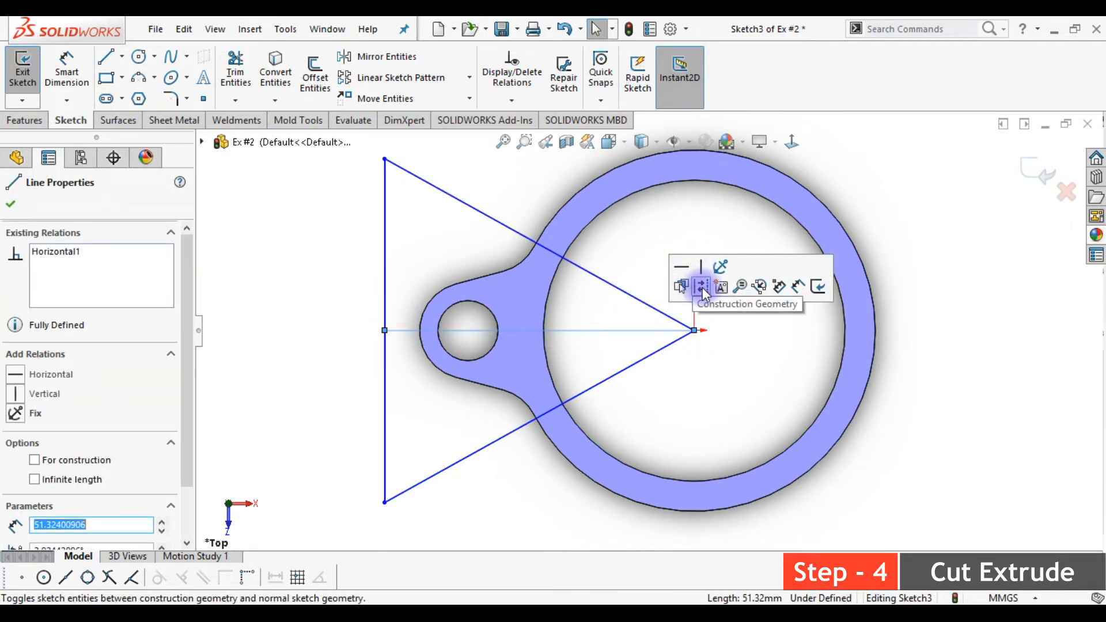
click(702, 286)
click(711, 370)
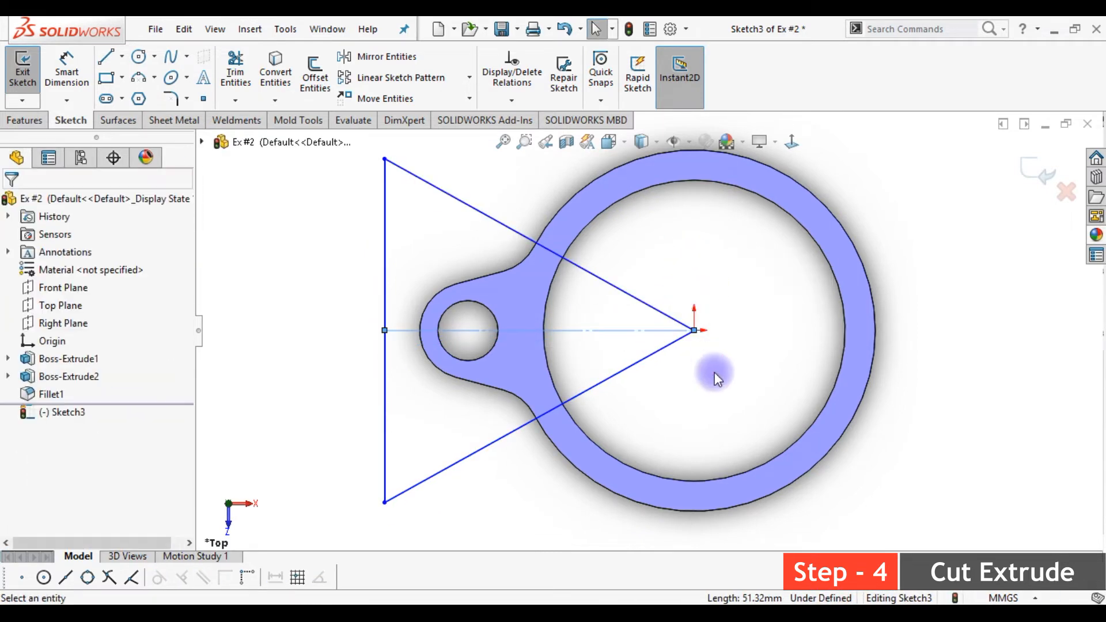
Step: Make the triangle's two slanted sides symmetric about the horizontal construction line
click(639, 362)
ctrl+click(641, 331)
ctrl+click(650, 311)
click(791, 242)
click(707, 410)
Step: Dimension the angle between the triangle's two slanted sides as 90 degrees
right_drag(706, 411, 706, 279)
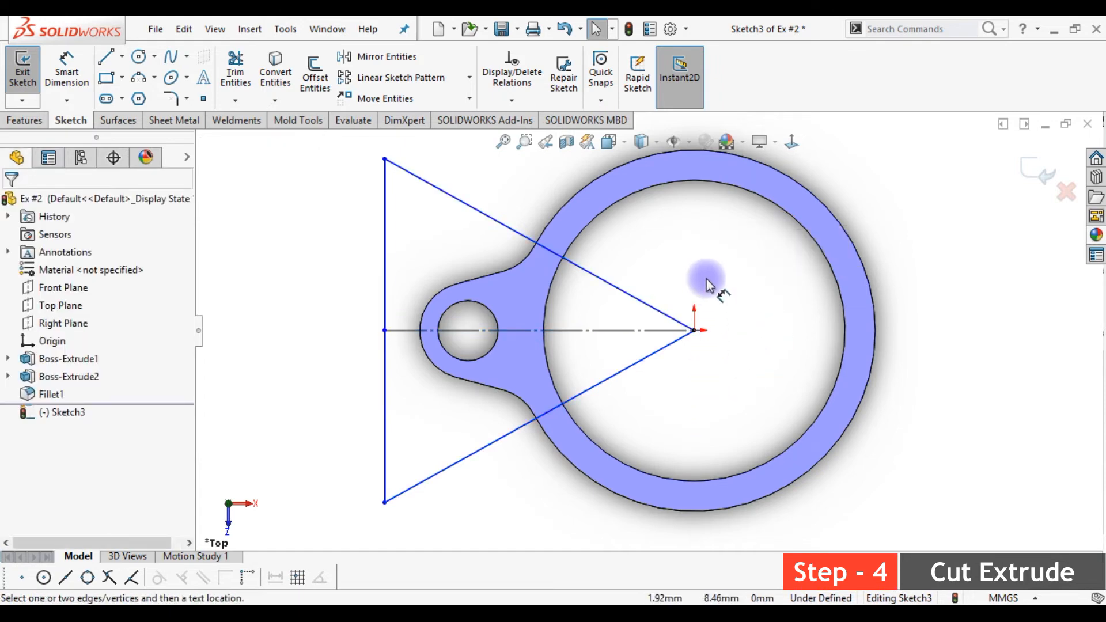
click(652, 362)
click(659, 310)
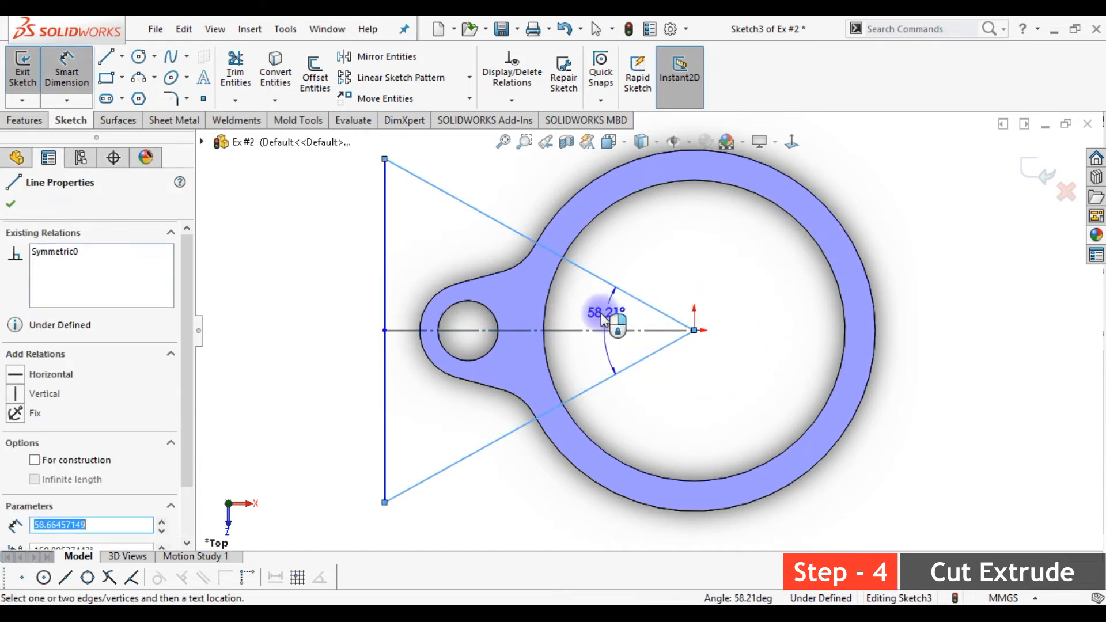
click(601, 316)
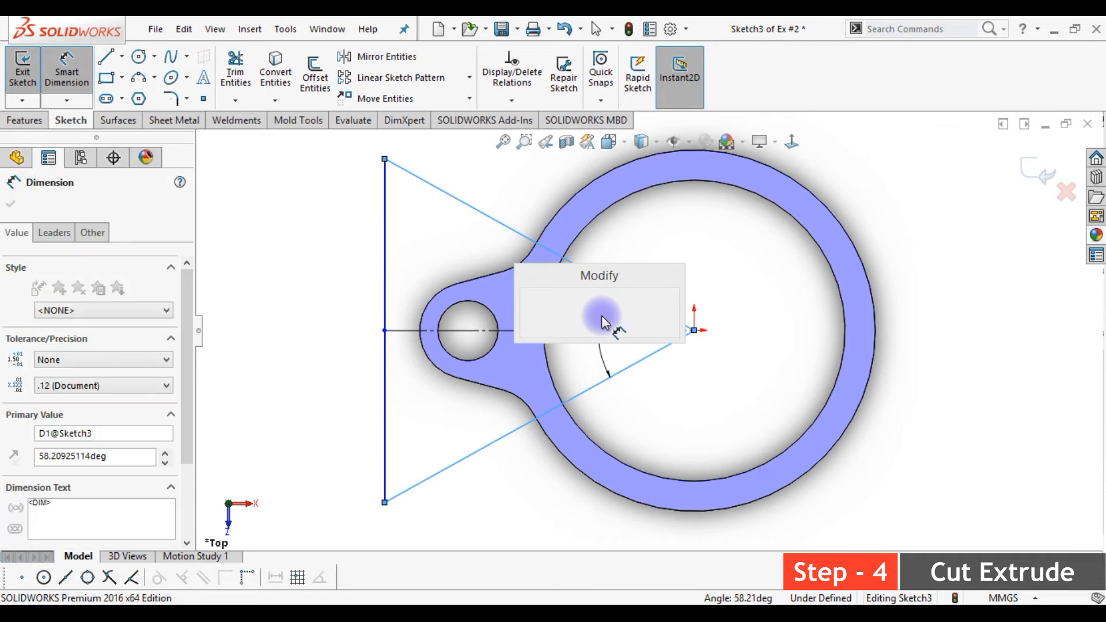
text(90)
key(Return)
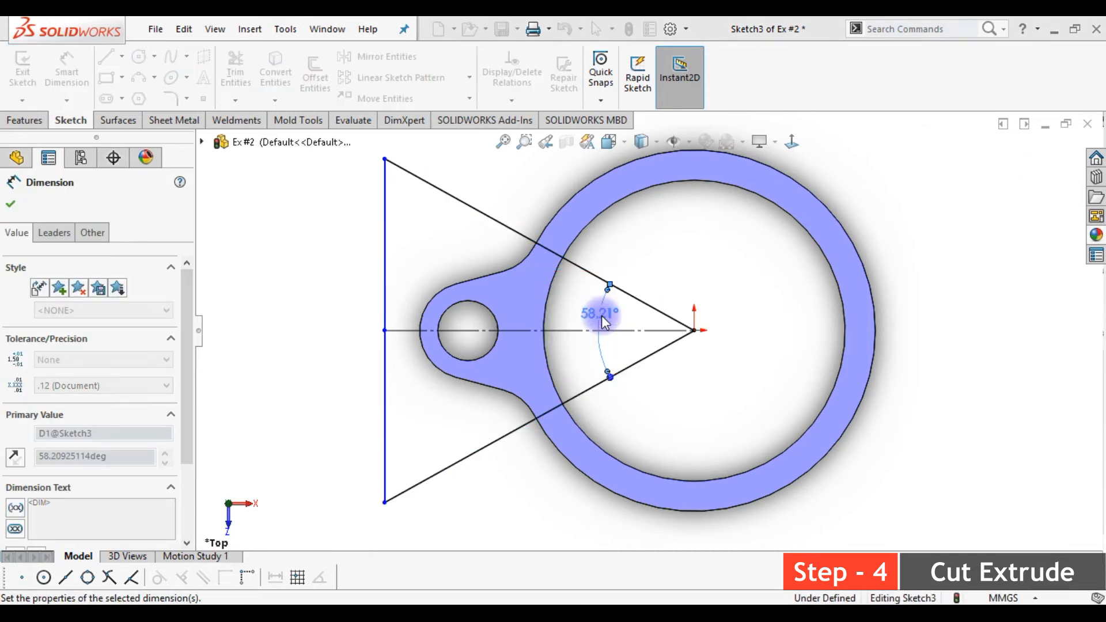
scroll(675, 349, up, 1)
key(Escape)
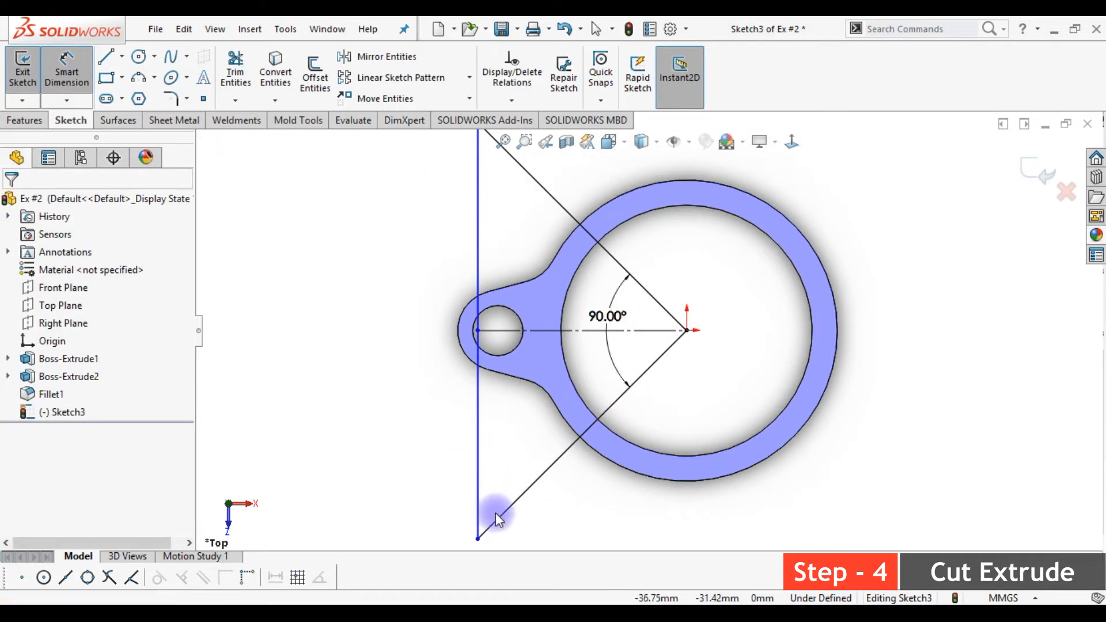
key(Escape)
Step: Move the triangle's vertical side outward past the lug and make it tangent to the lug's rounded outer edge
mouse_move(478, 541)
mouse_down()
mouse_move(454, 522)
mouse_move(396, 519)
mouse_up()
click(459, 342)
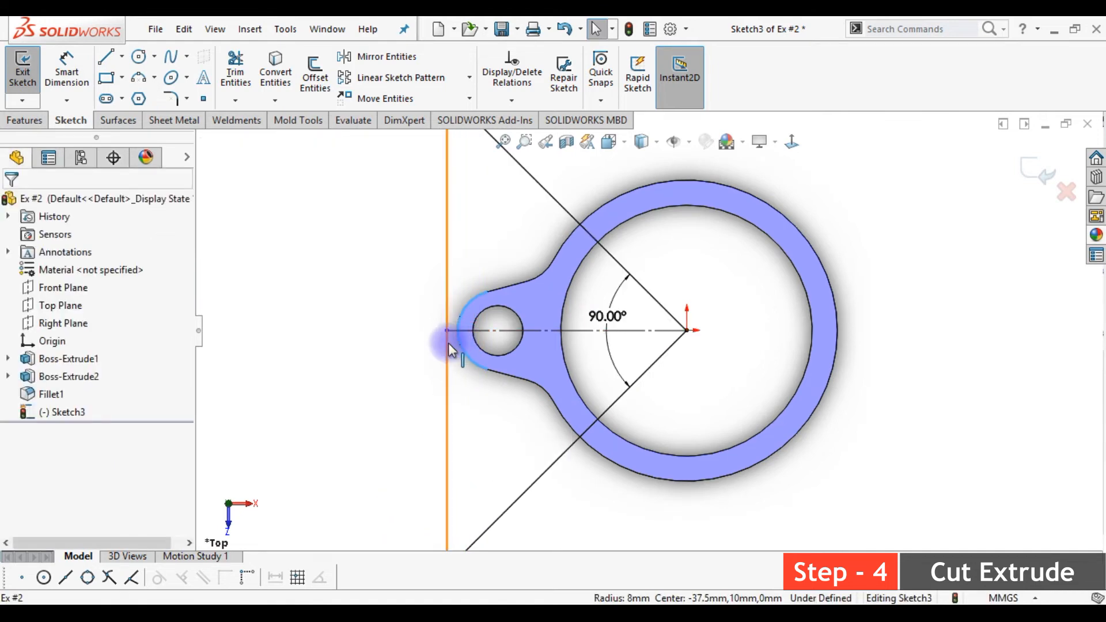
ctrl+click(449, 343)
click(491, 277)
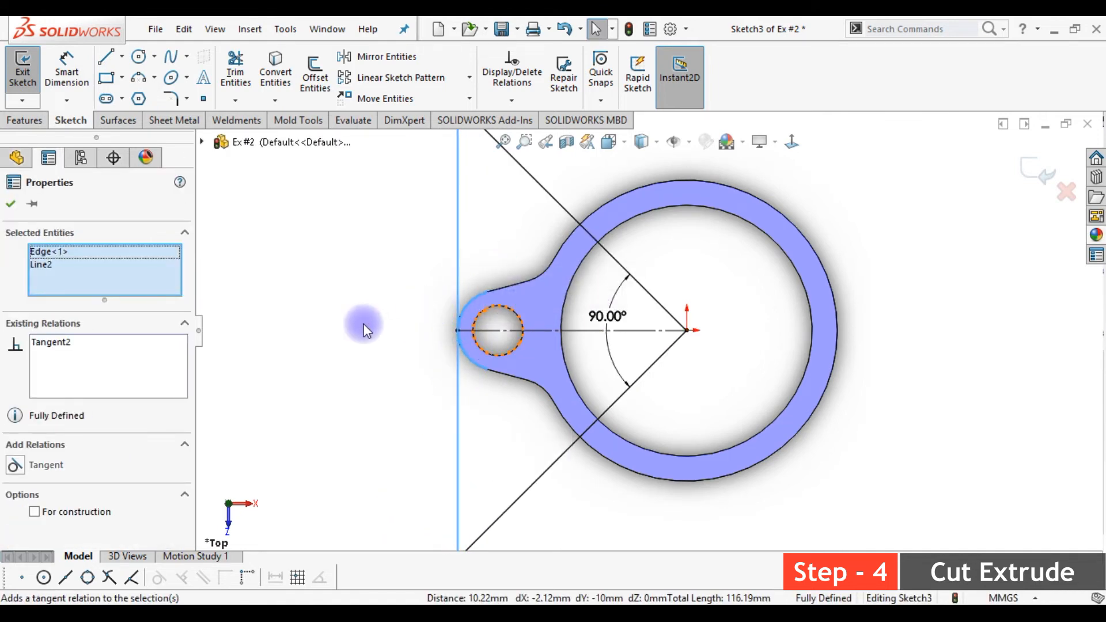
click(366, 324)
Step: Cut-extrude the triangle profile through the ring and lug with a depth of 10 mm and the Mid Plane end condition
key(ctrl+7)
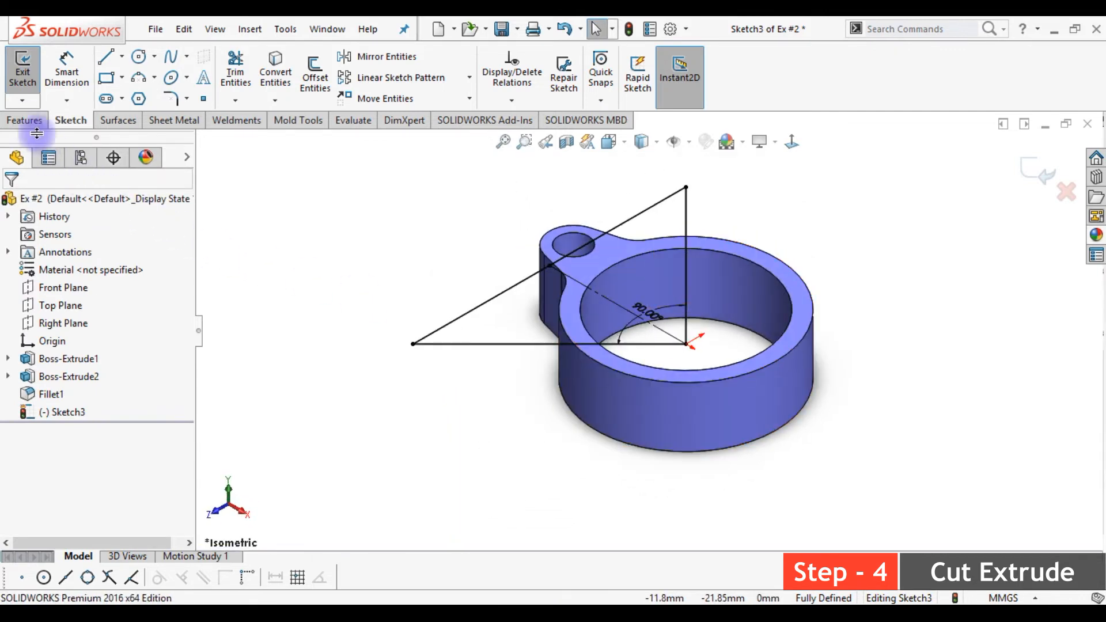
click(26, 120)
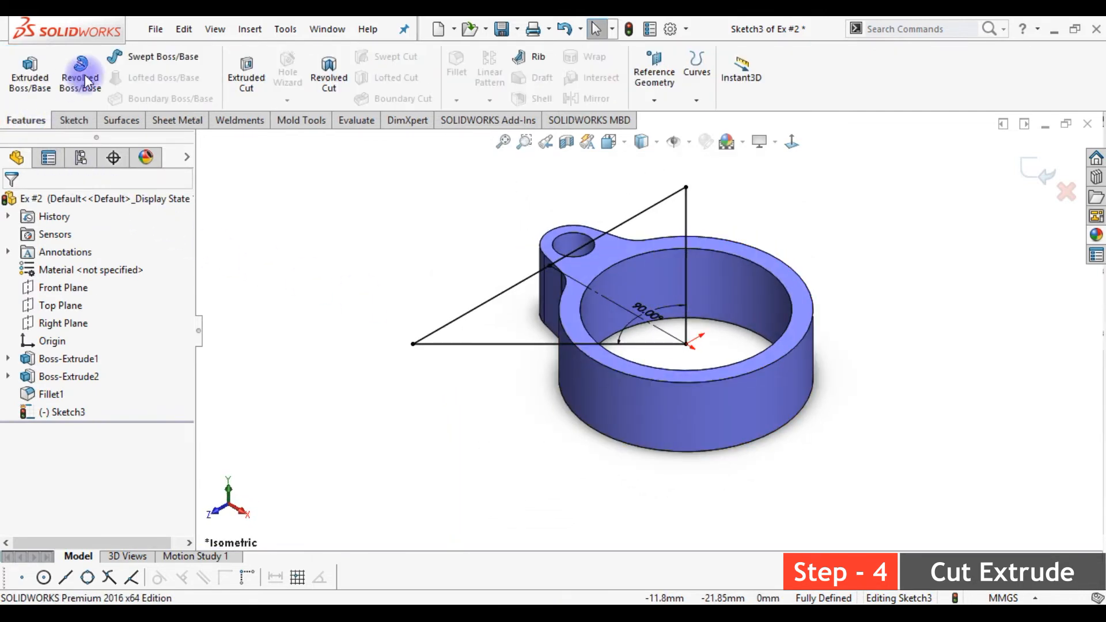
click(261, 71)
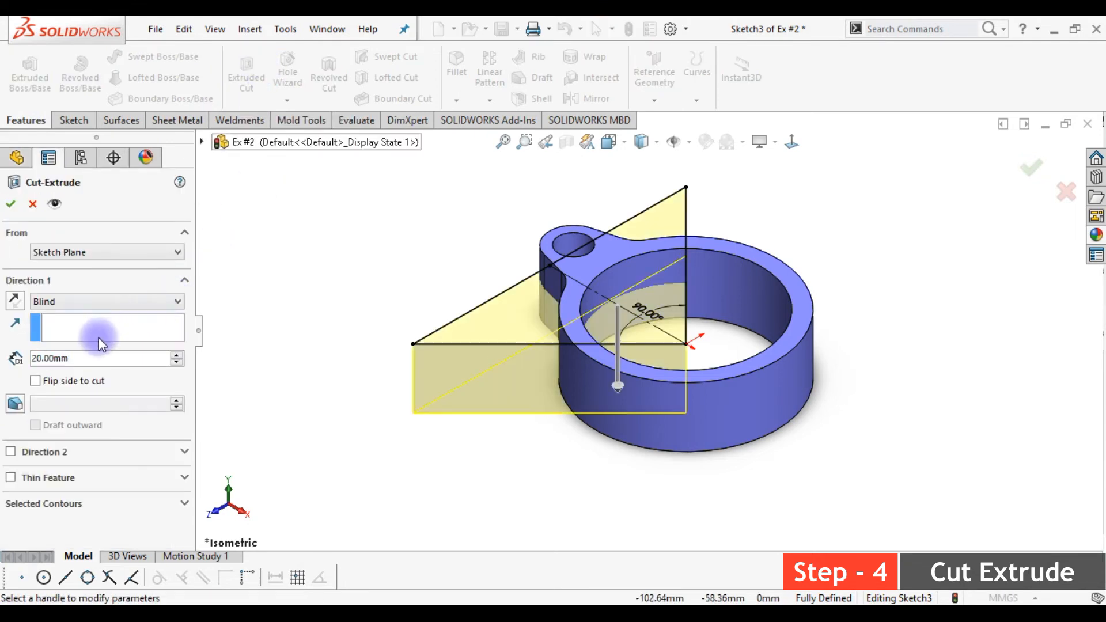
drag(84, 358, 23, 345)
text(10)
key(Return)
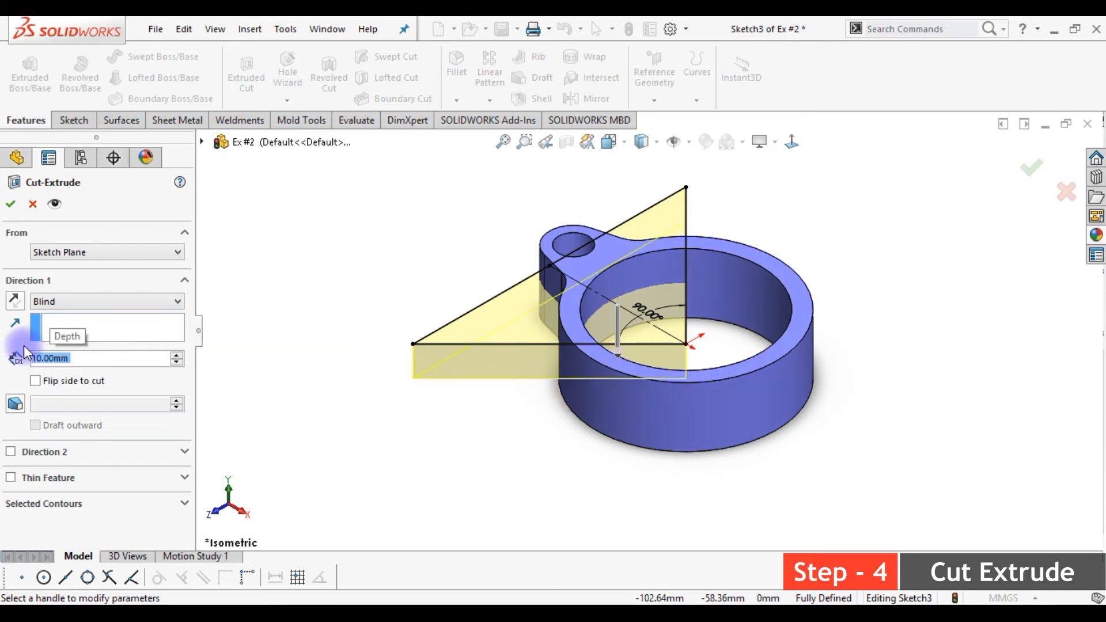
click(51, 301)
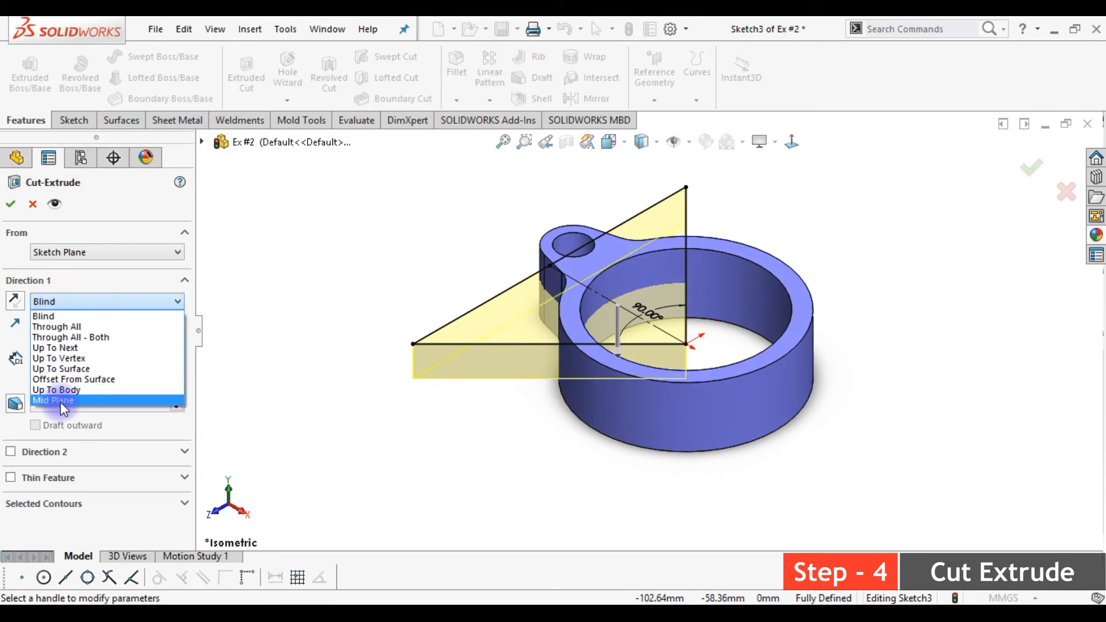
click(61, 400)
click(12, 204)
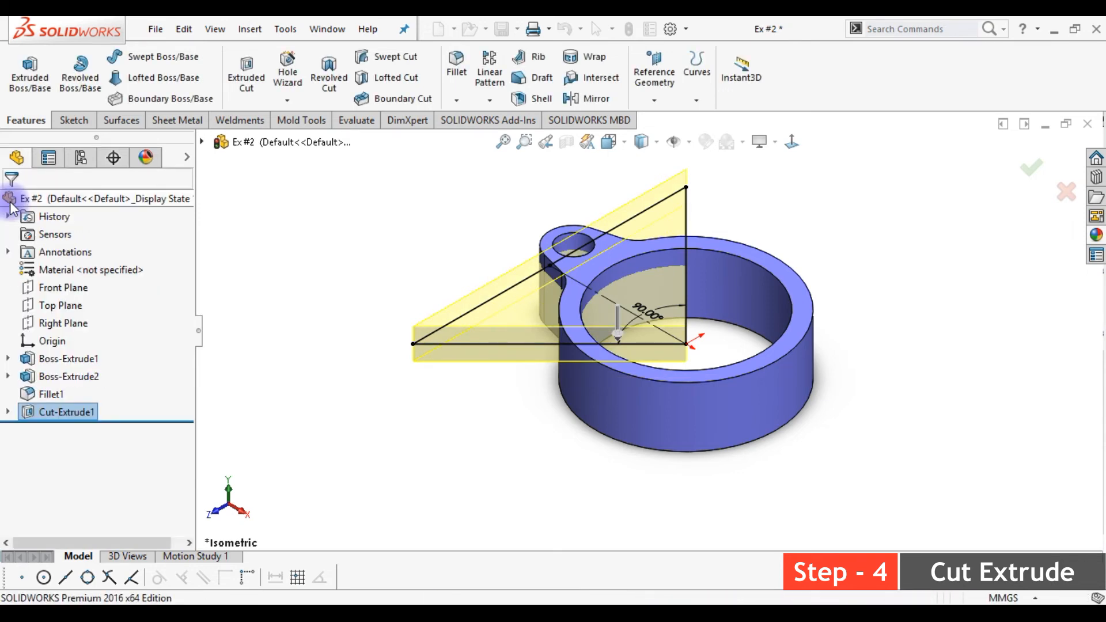
Step: Apply a full round fillet to one end of the slot, using its end wall as center face and its two facing walls as sides
middle_drag(565, 351, 712, 414)
scroll(712, 413, down, 4)
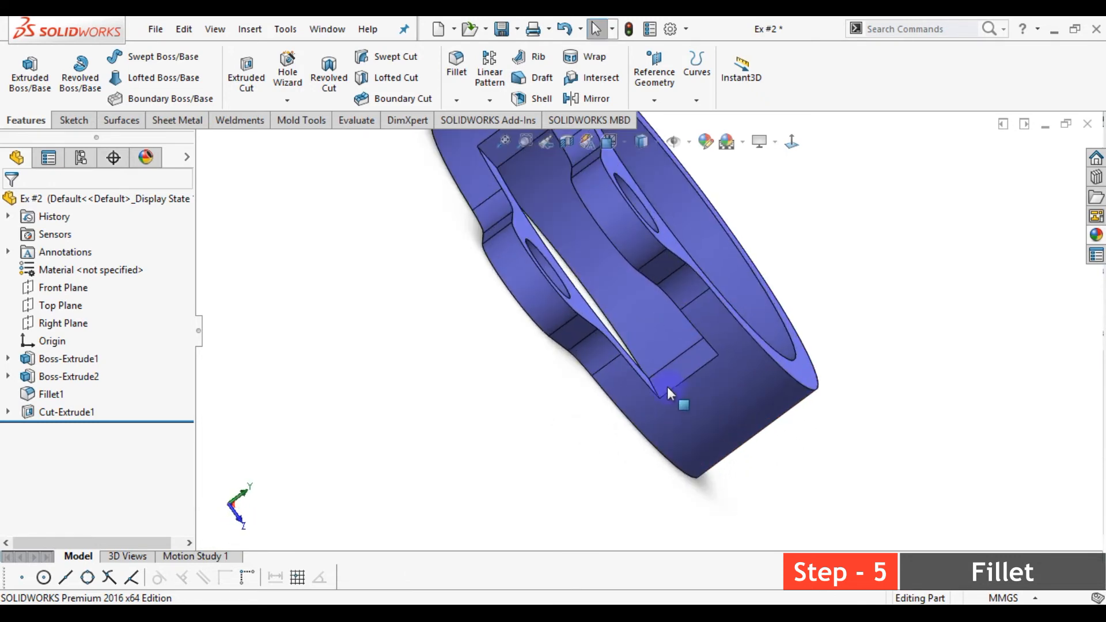
middle_drag(623, 382, 575, 340)
click(457, 101)
click(463, 120)
click(121, 282)
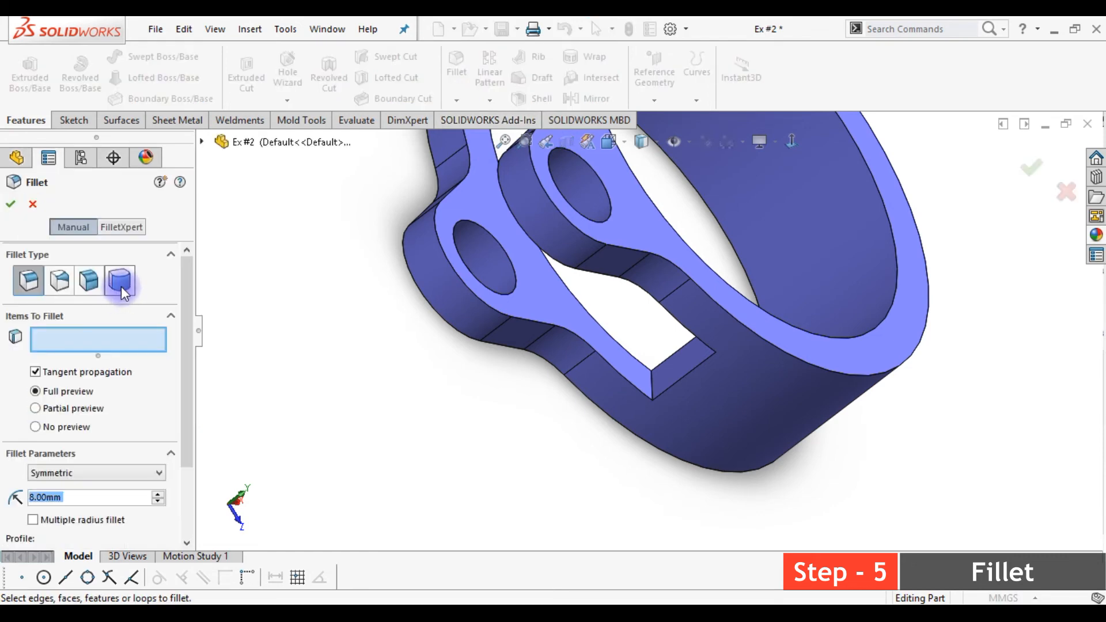
click(105, 340)
click(650, 387)
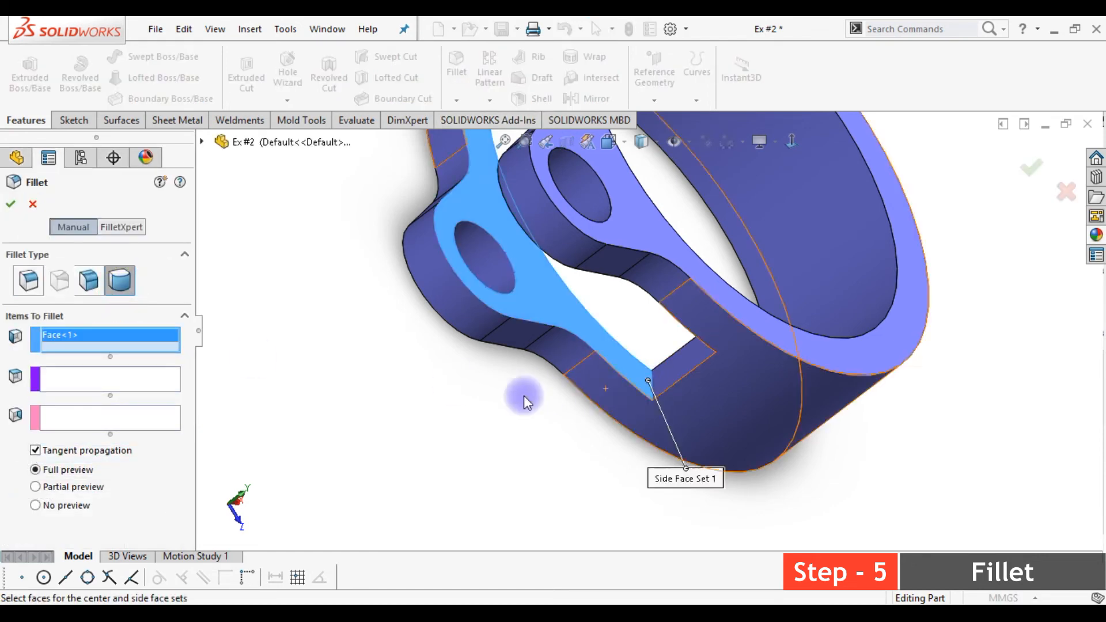
click(134, 382)
click(659, 378)
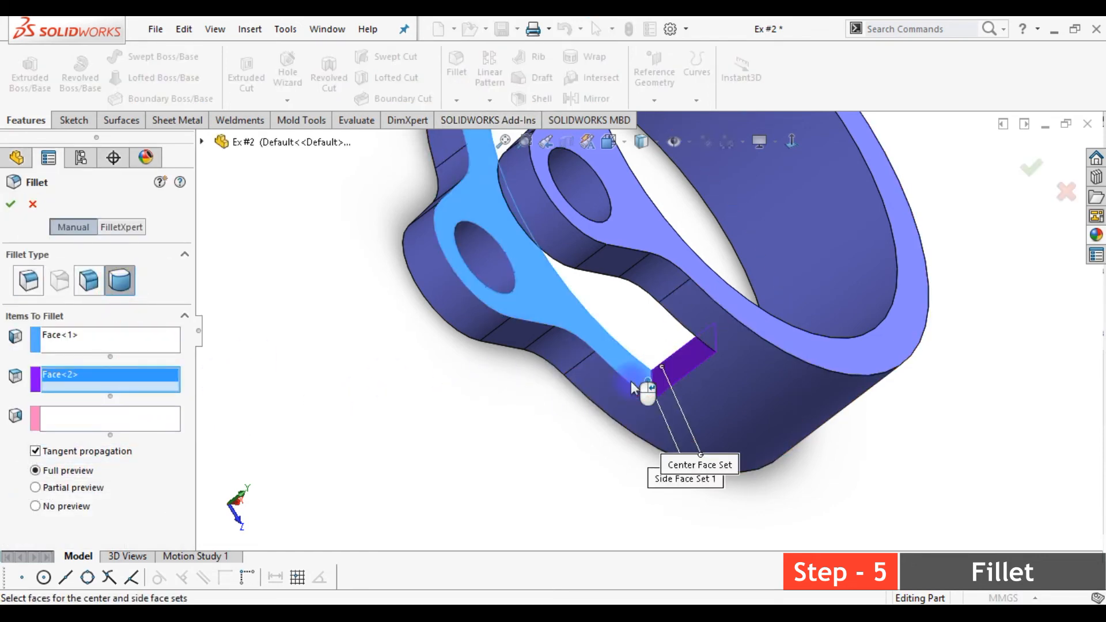
click(145, 413)
middle_drag(810, 346, 835, 271)
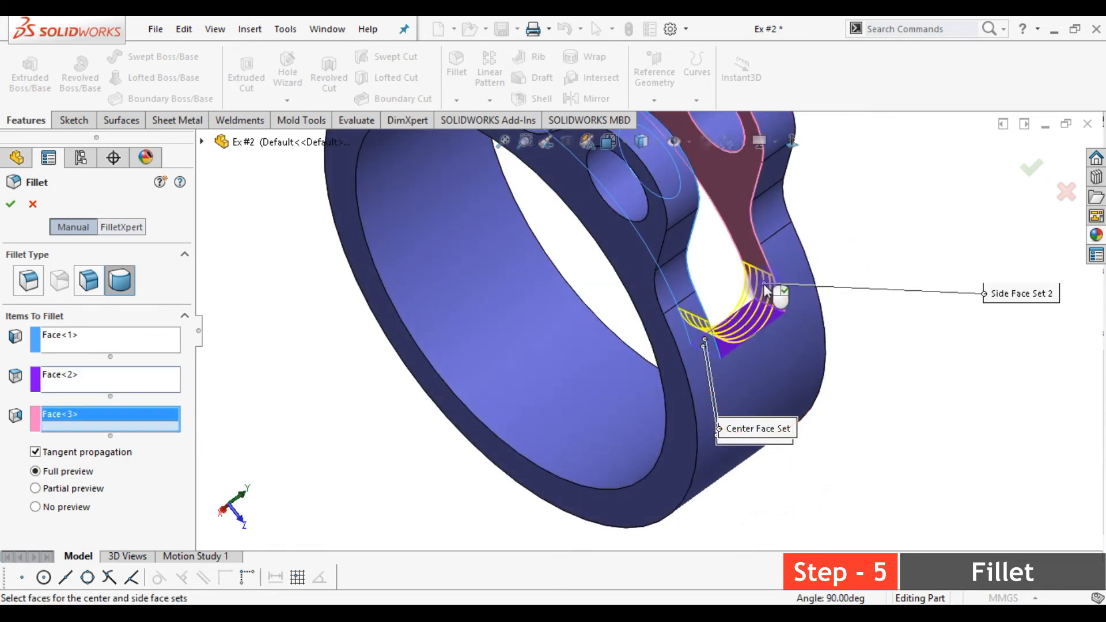
click(11, 205)
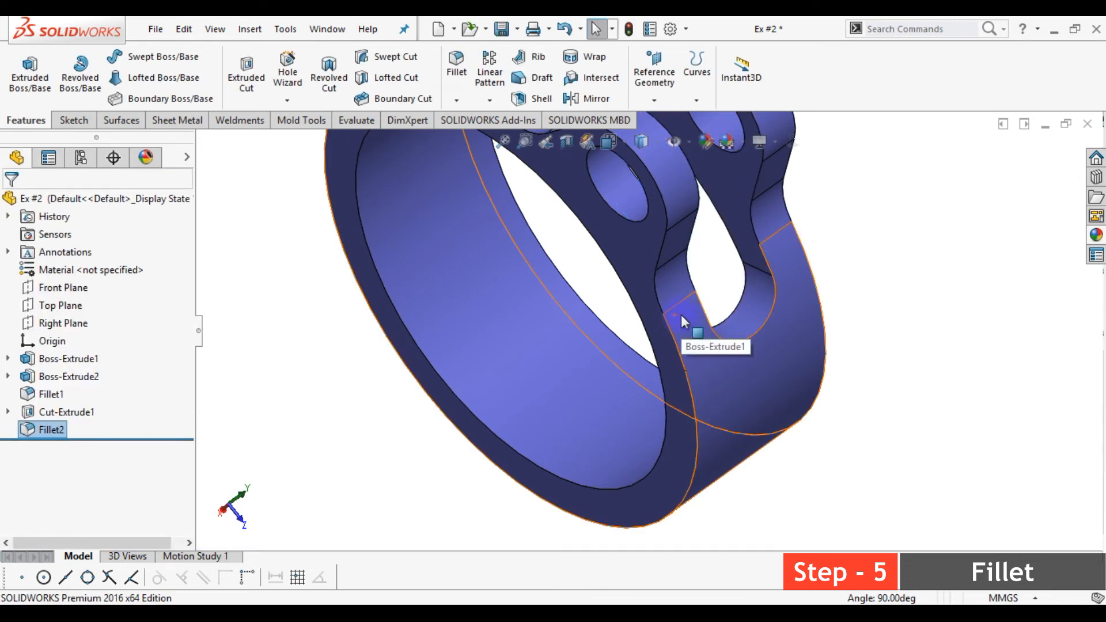
Step: Apply a full round fillet to the slot's opposite end across its two facing walls, and return to the isometric view
key(Return)
middle_drag(724, 276, 775, 443)
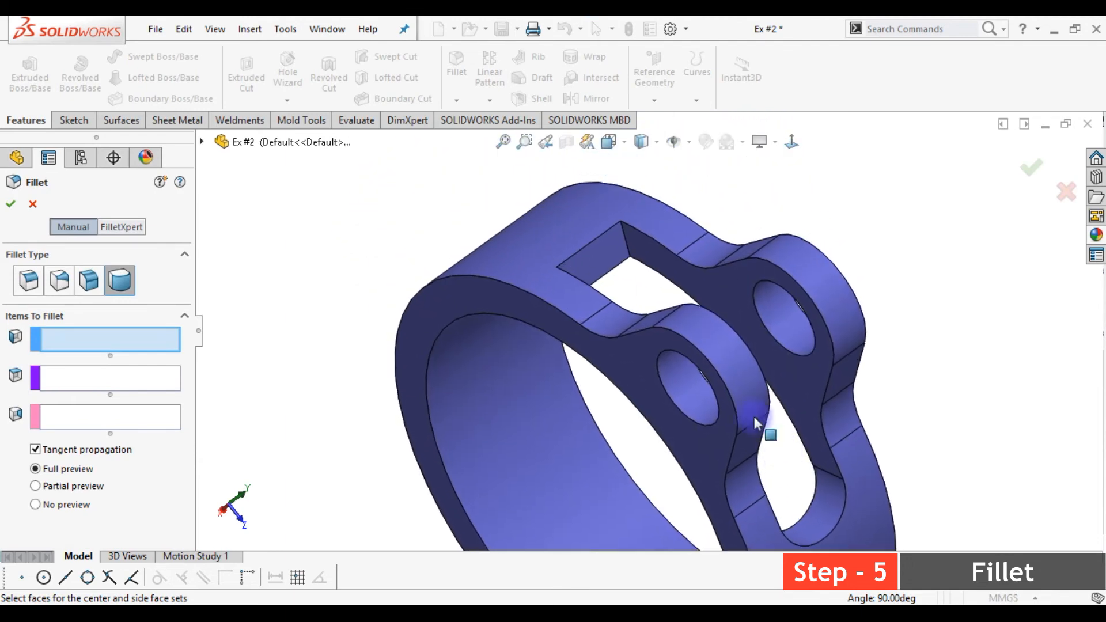
click(654, 266)
click(139, 380)
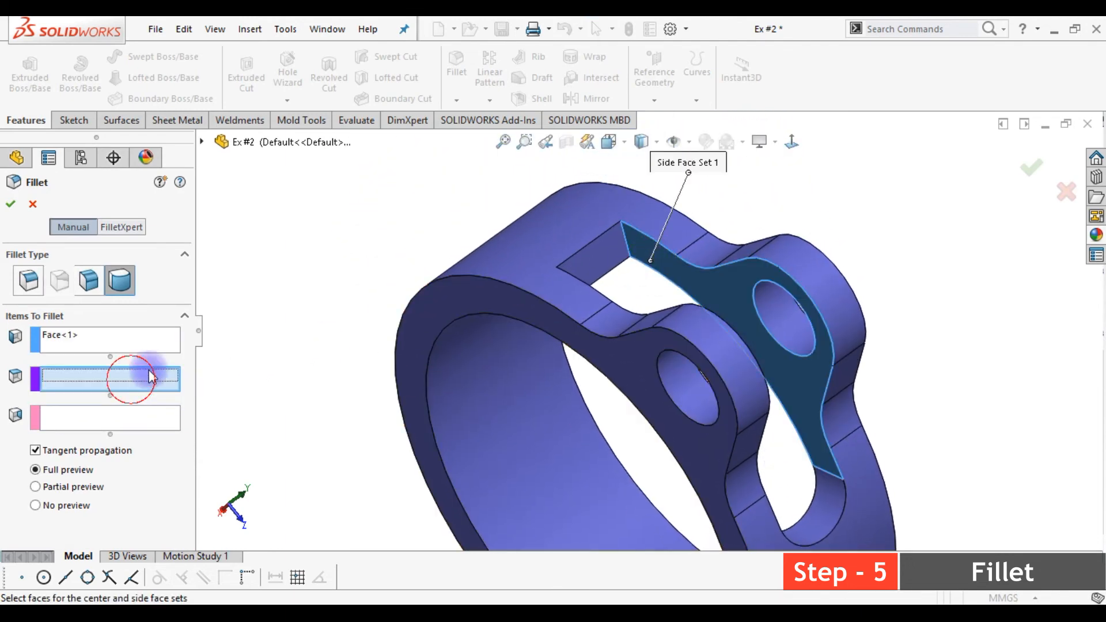
click(593, 251)
click(124, 419)
middle_drag(578, 344, 569, 322)
click(561, 343)
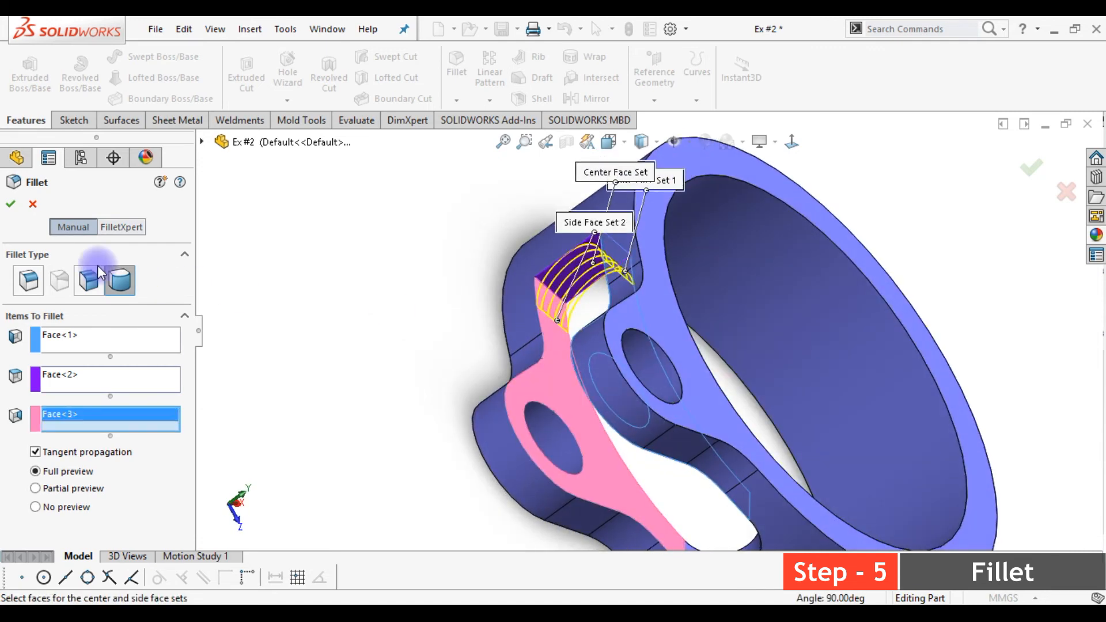
click(9, 205)
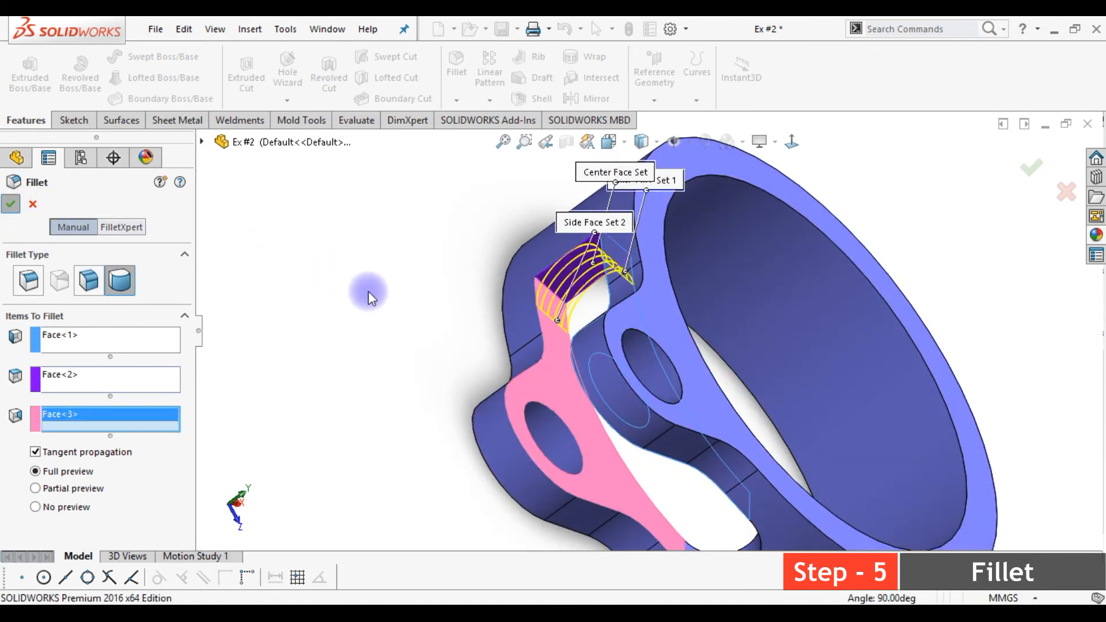
click(369, 292)
key(ctrl+7)
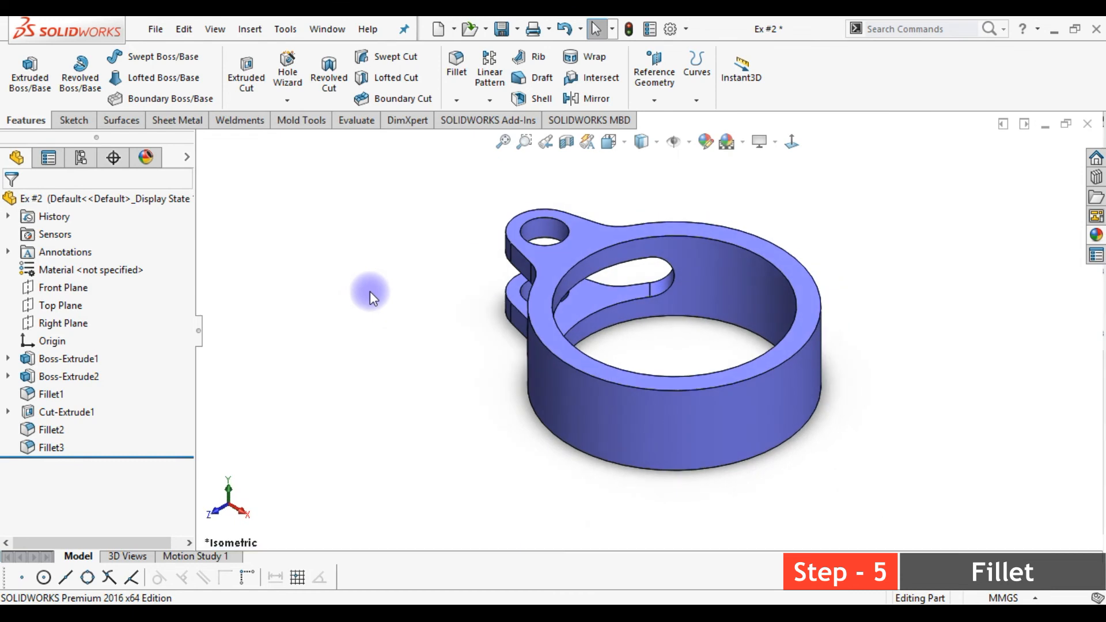
Step: Circular-pattern Boss-Extrude2, Fillet1, Cut-Extrude1, Fillet2 and Fillet3 about the ring's outer cylindrical face with 3 equally spaced instances over 360 degrees
click(67, 376)
shift+click(51, 447)
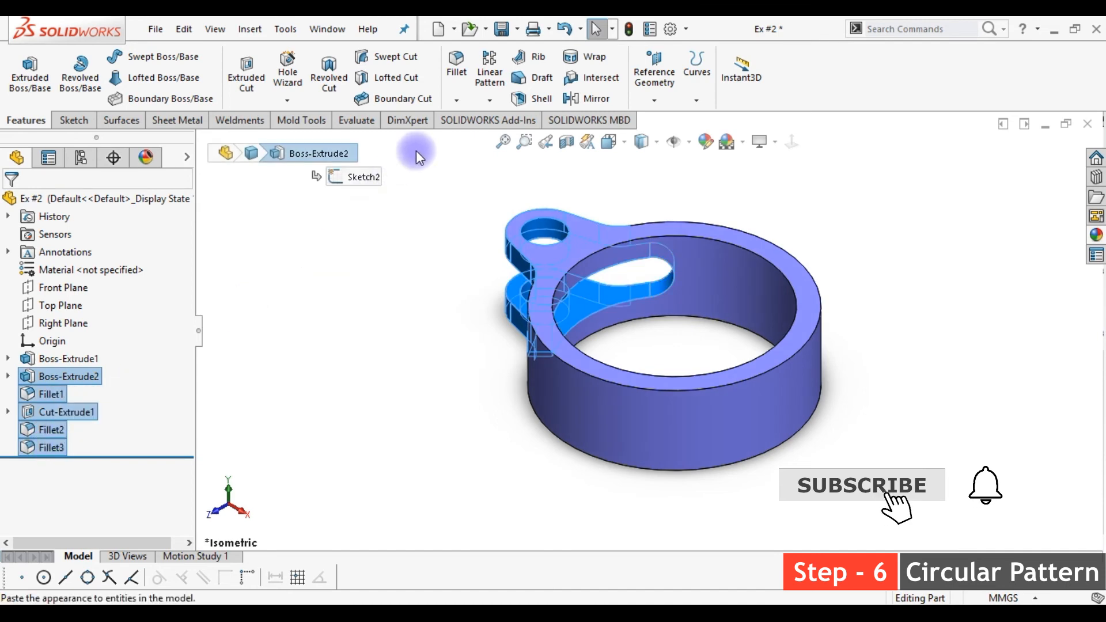
click(489, 99)
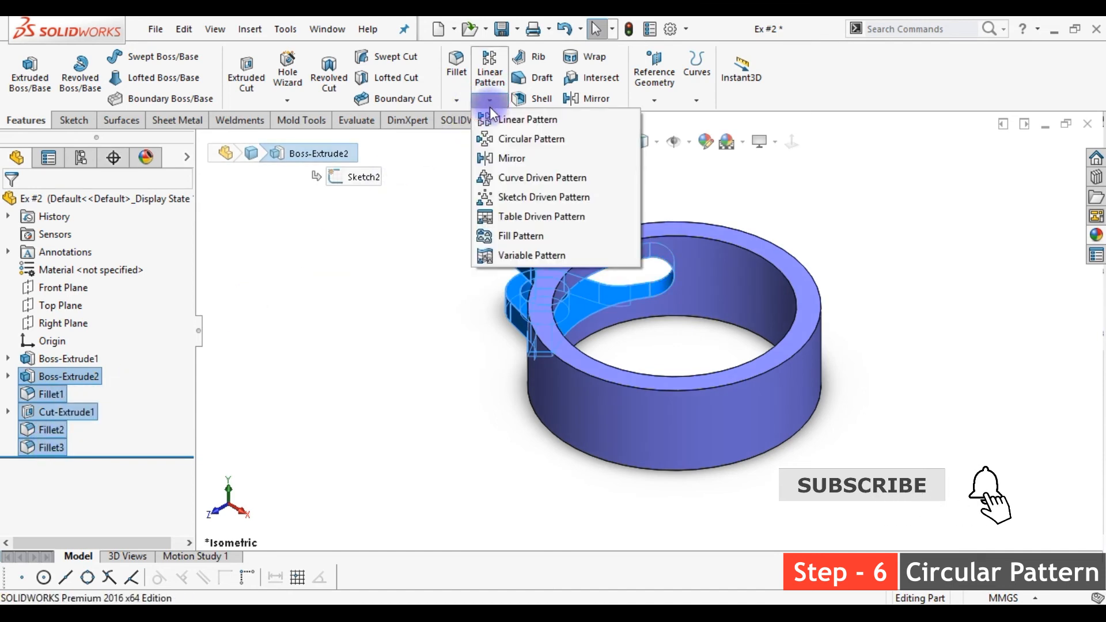
click(494, 140)
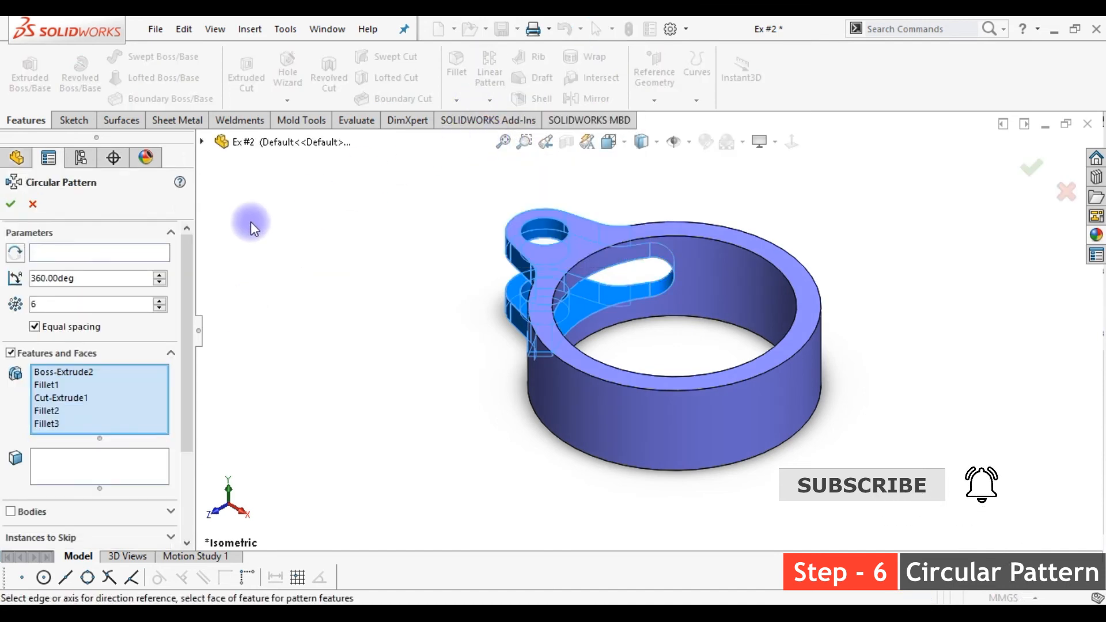
click(113, 251)
click(698, 428)
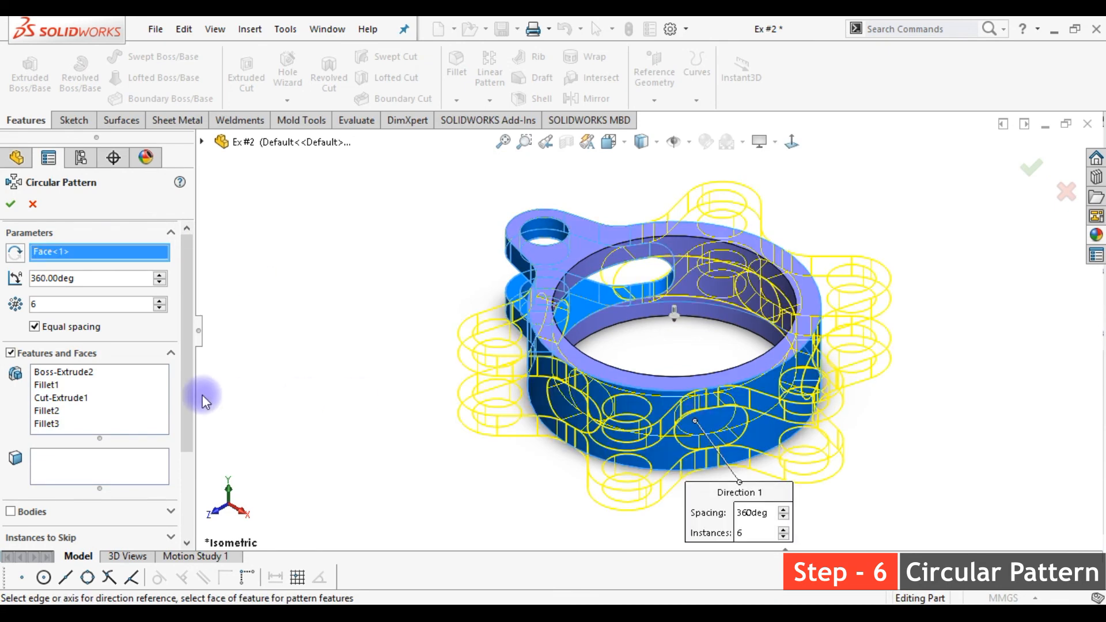
text(3)
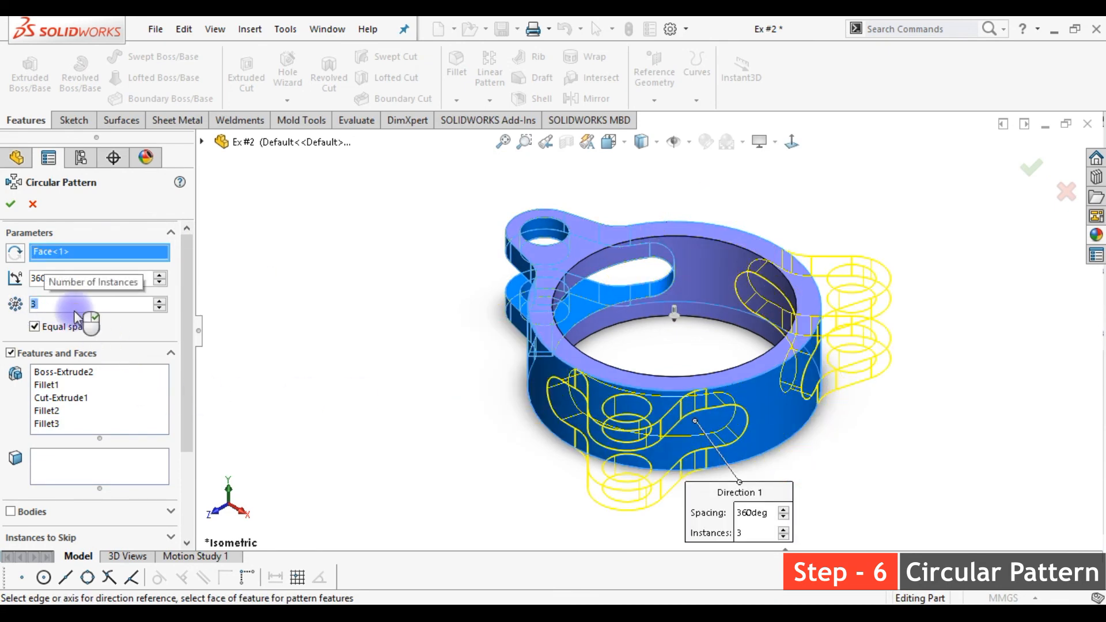
click(10, 204)
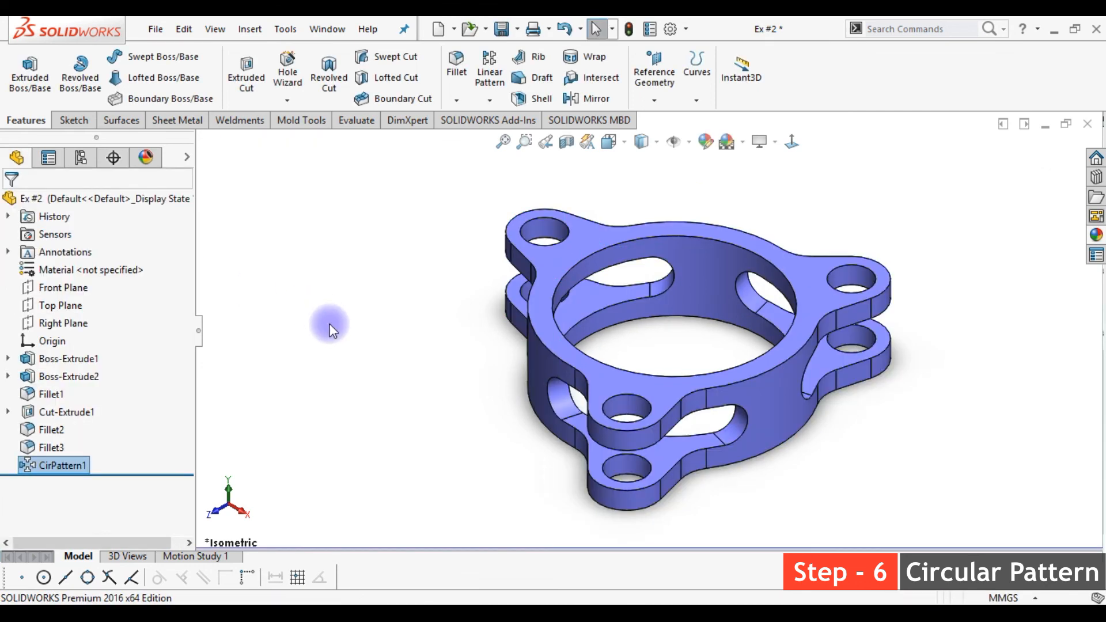